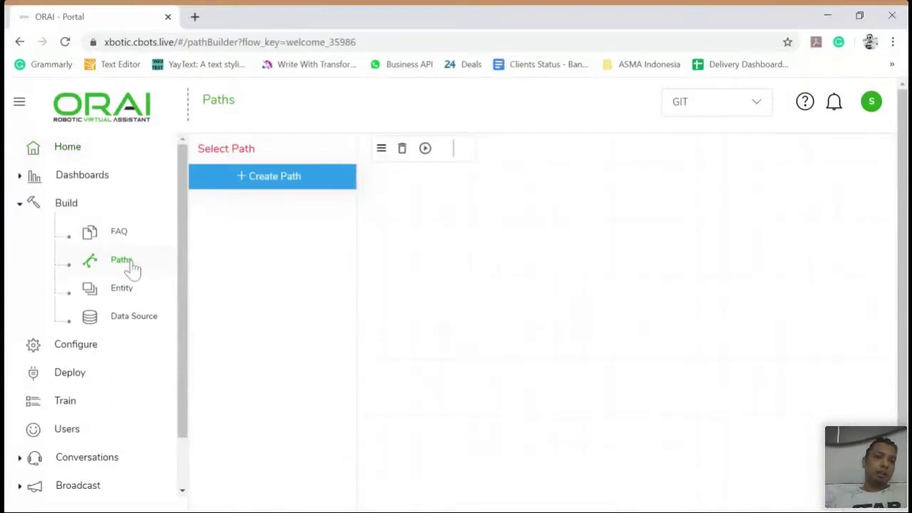
- Open the path builder with the Welcome new user path and hide its path list
click(121, 261)
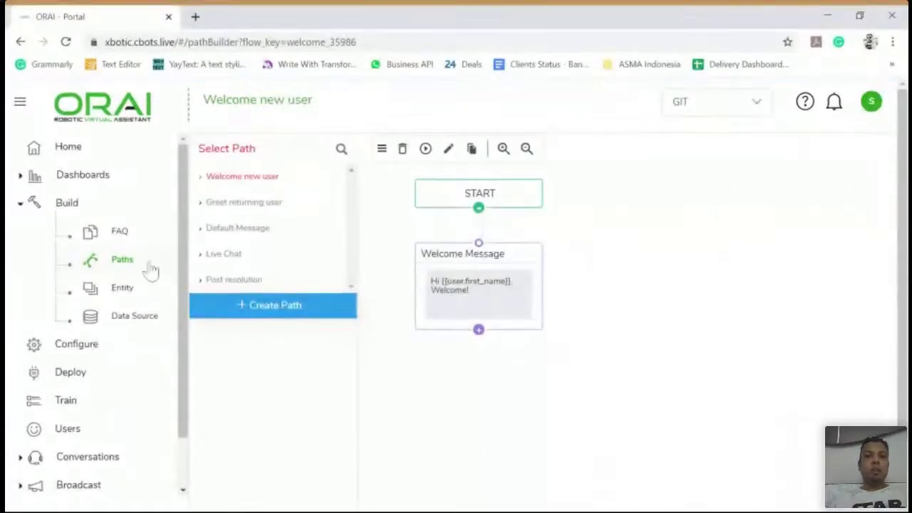
click(257, 189)
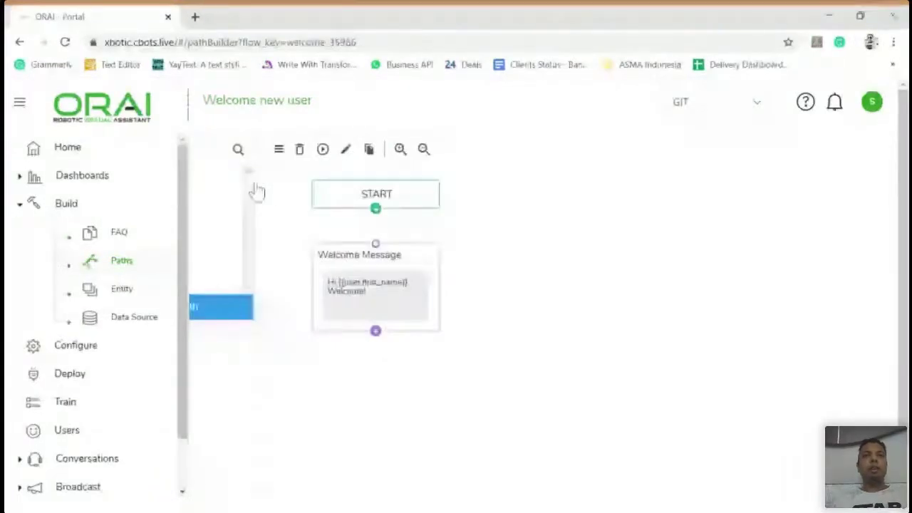
- Open the Alliance University website, alliance.edu.in, in a new browser tab and return to the Welcome new user path in the ORAI portal
key(ctrl+t)
text(all)
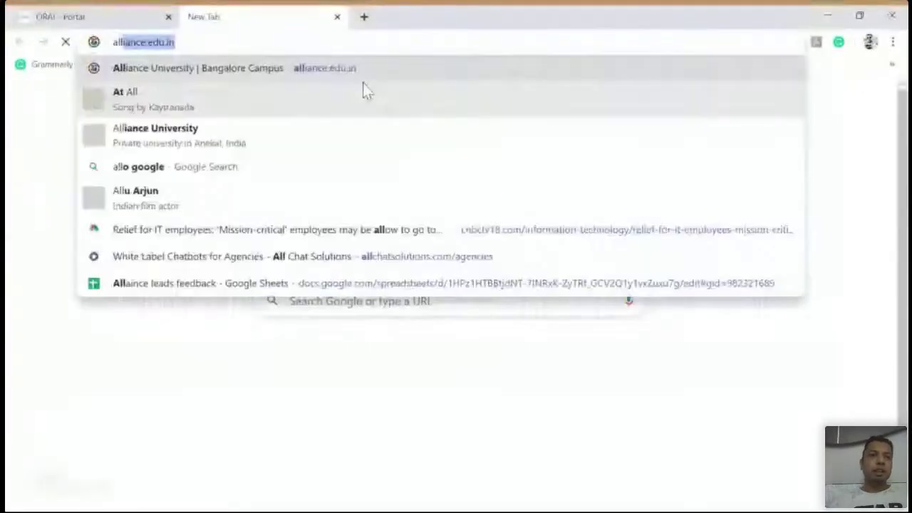
key(Return)
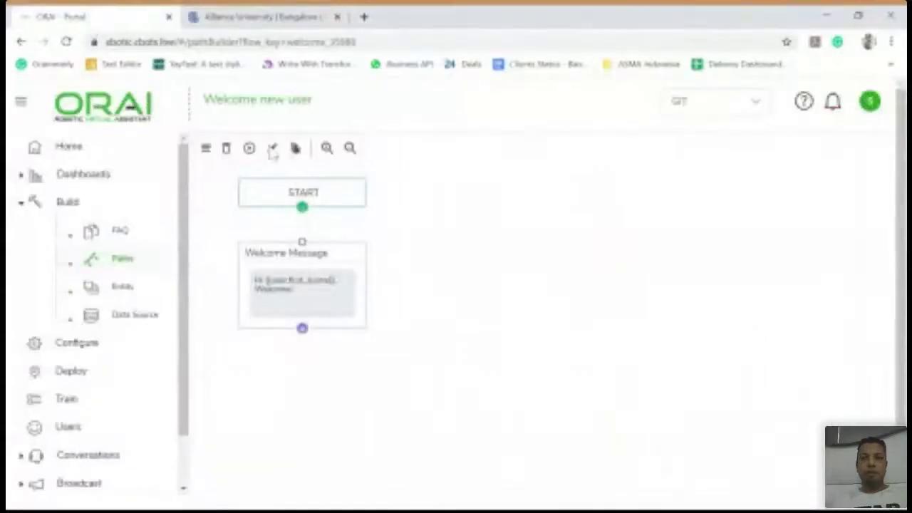
click(264, 16)
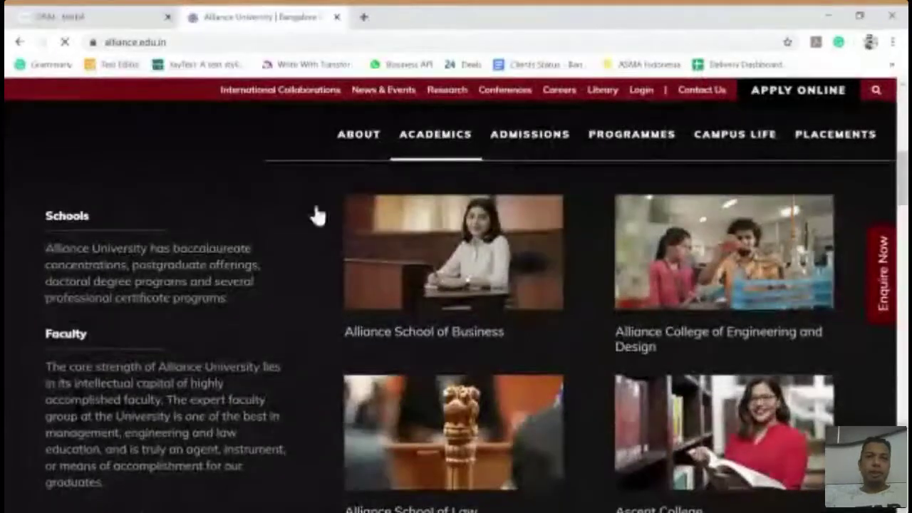
click(76, 16)
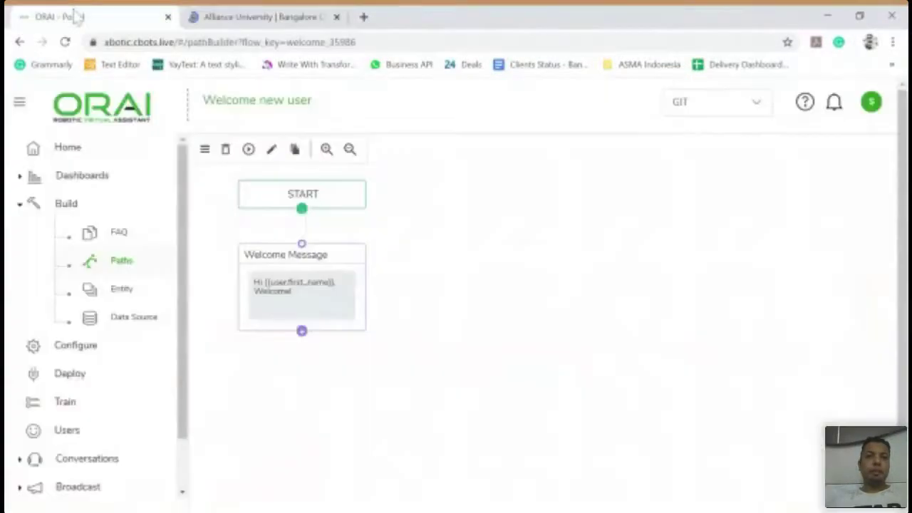
mouse_move(361, 316)
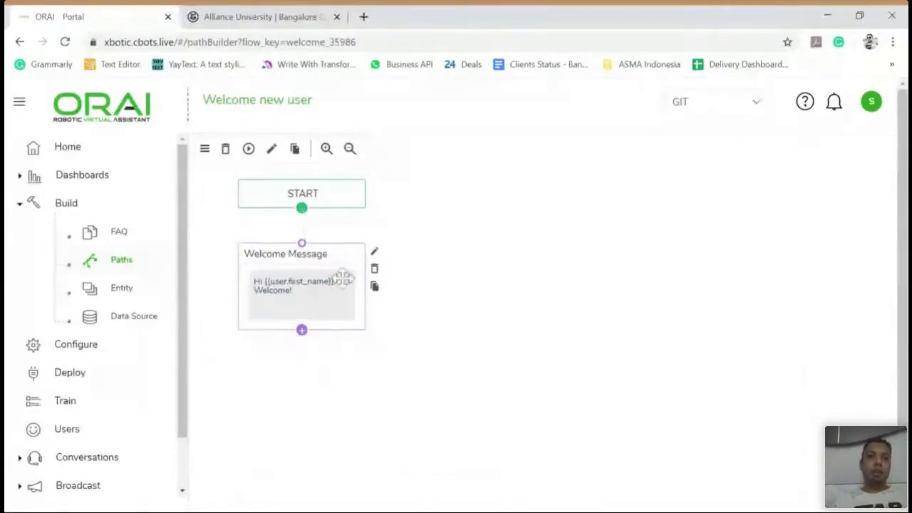
- Review the chatbot's greeting, video and quick-reply options on the Alliance University website
click(271, 16)
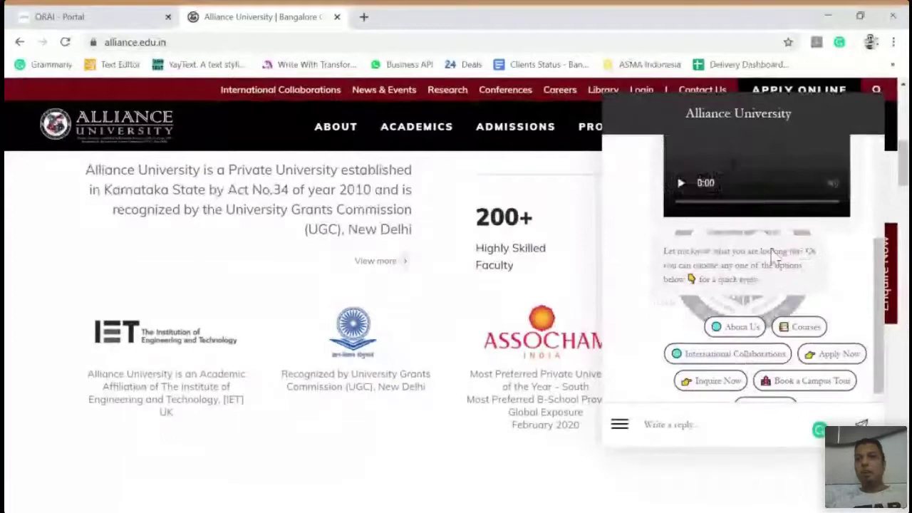
scroll(771, 254, up, 3)
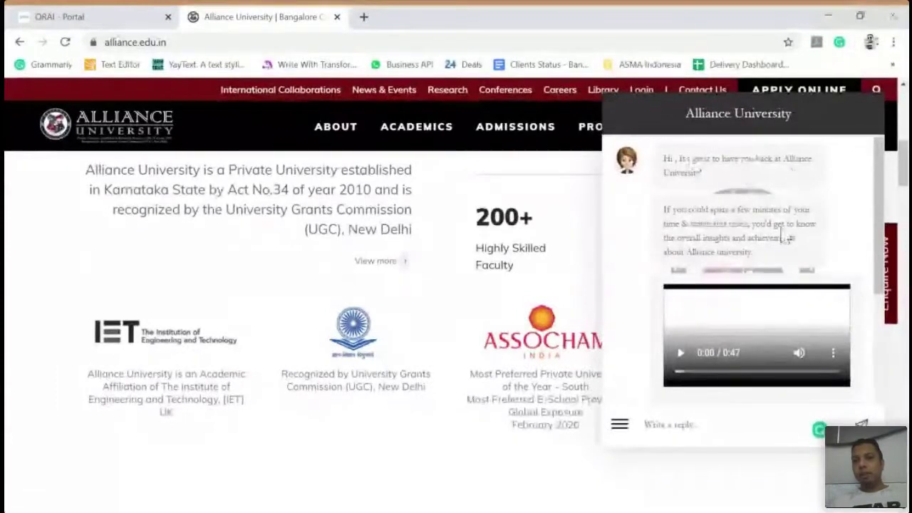
scroll(784, 240, down, 1)
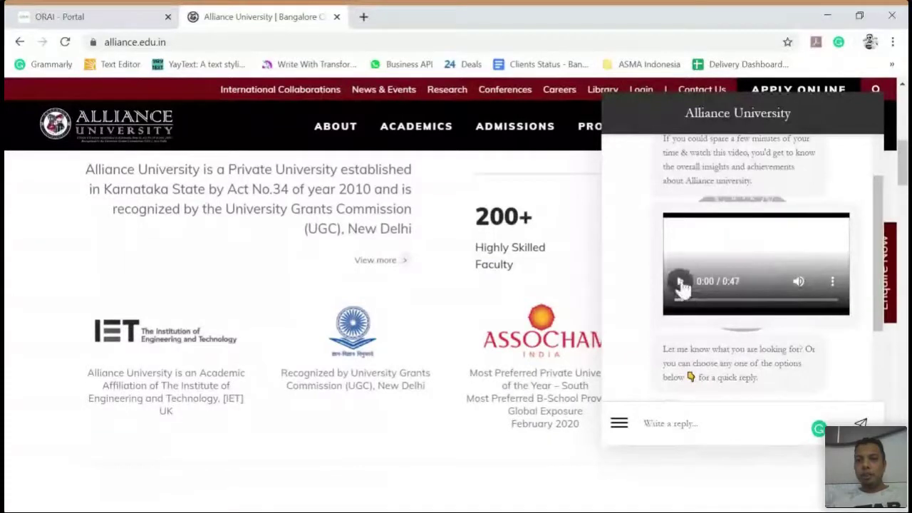
scroll(757, 253, down, 2)
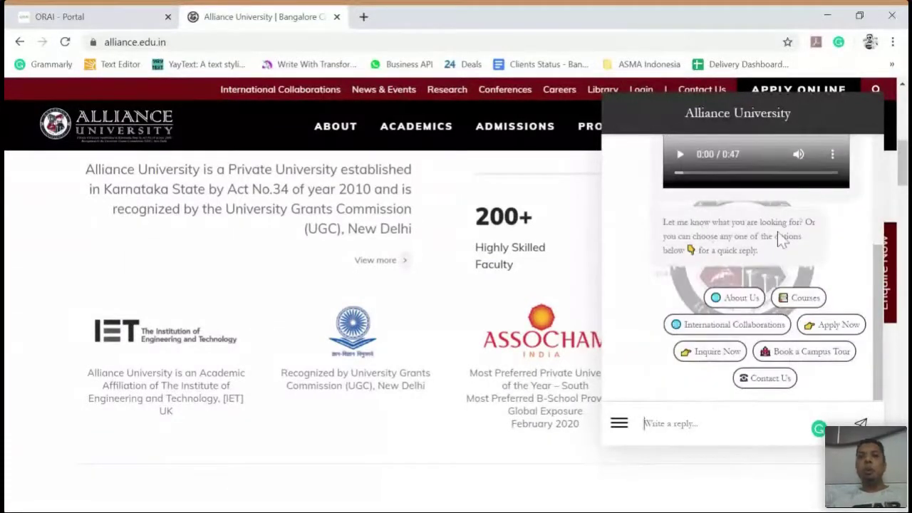
scroll(783, 241, down, 2)
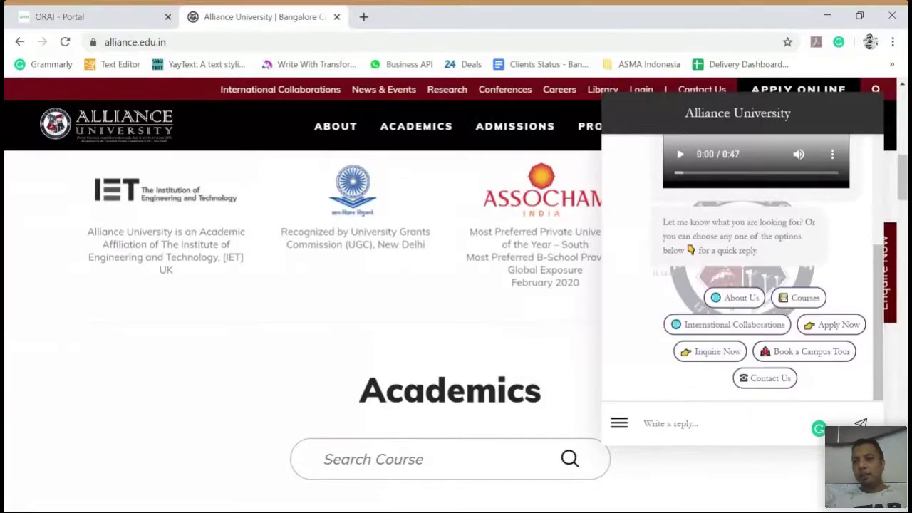
- Send the Alliance University chatbot the message "tell me about the courses"
text(tell me )
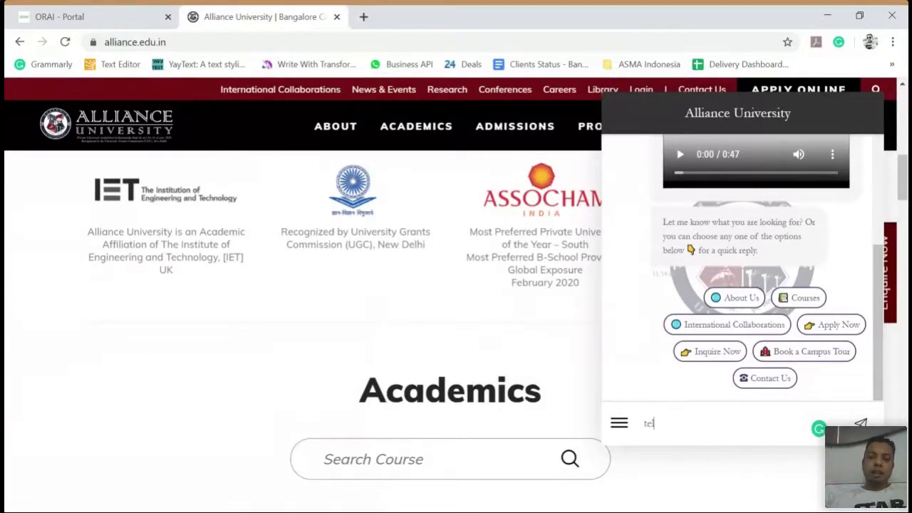
text(about t)
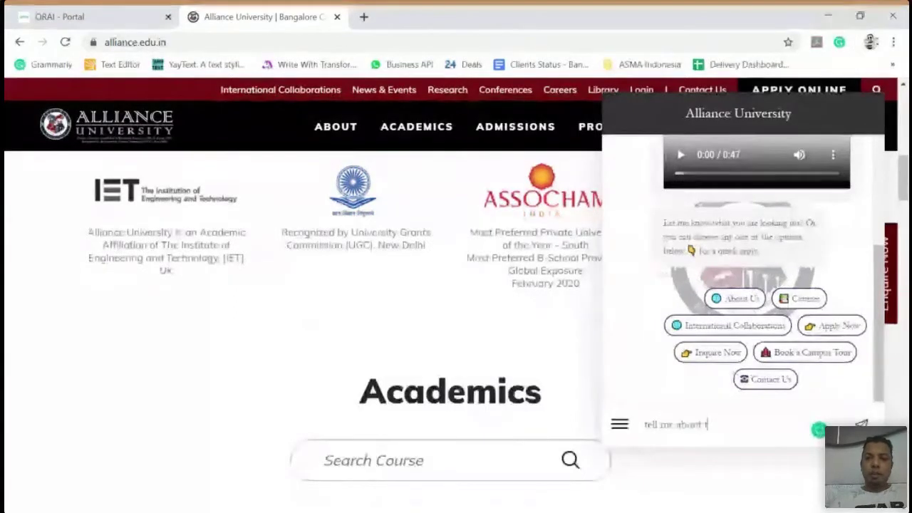
text(he cours)
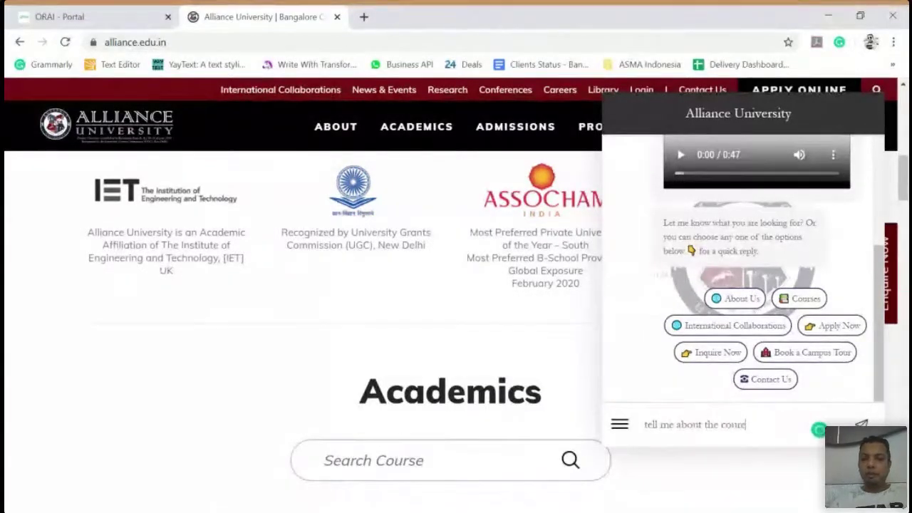
text(es)
key(Return)
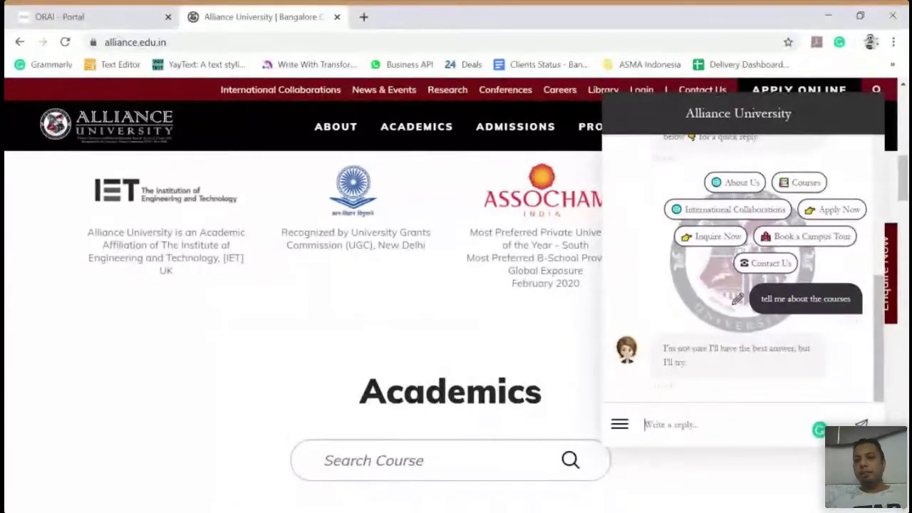
- Send the chatbot "courses" and follow its options through PG Courses and M Tech to Aerospace Engineering
text(courses)
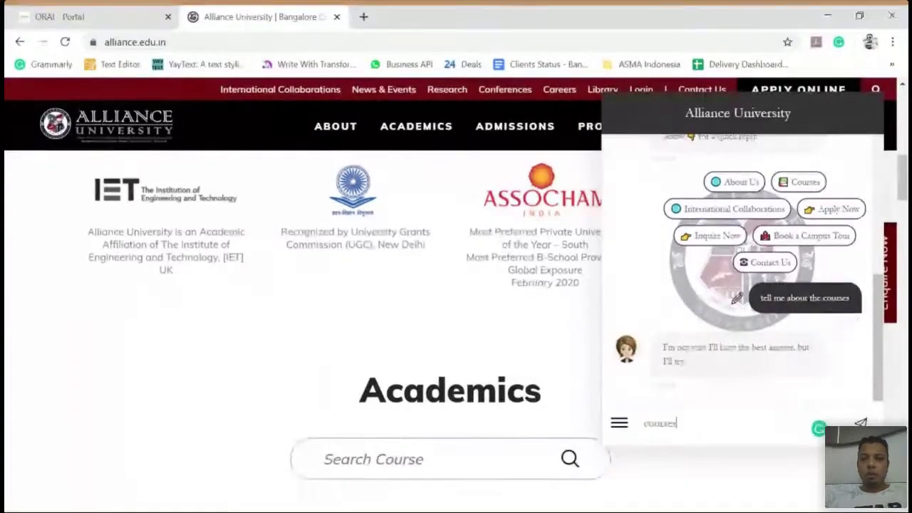
key(Return)
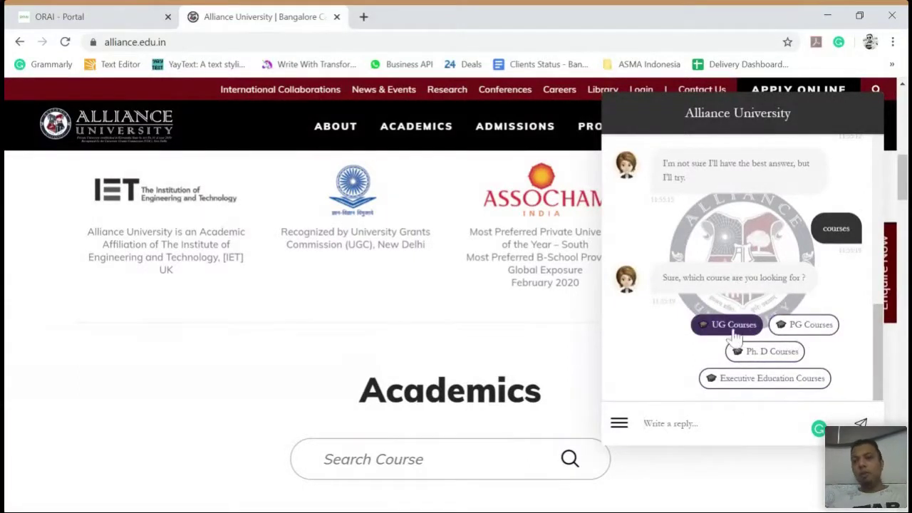
click(790, 325)
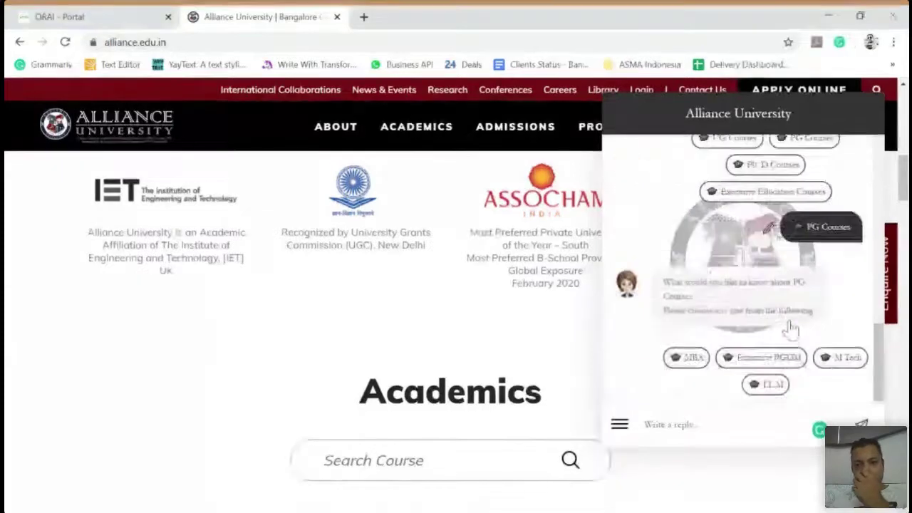
click(835, 364)
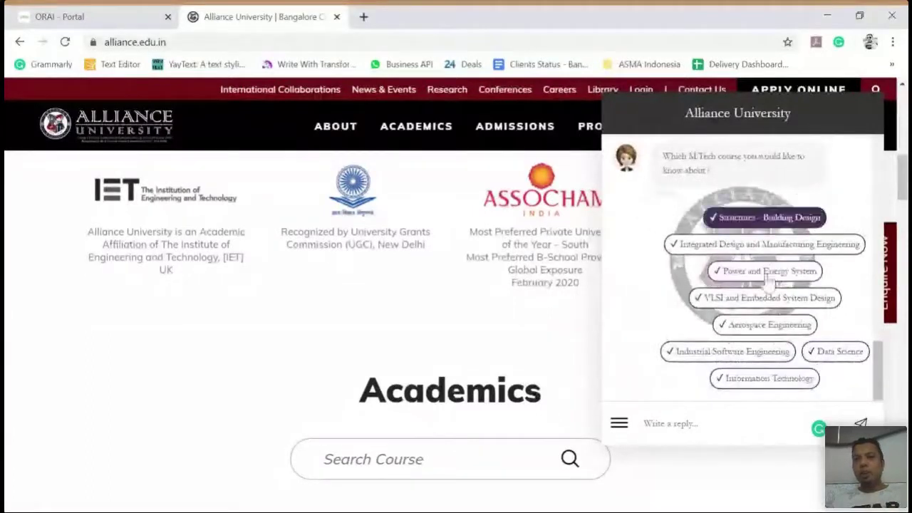
click(780, 324)
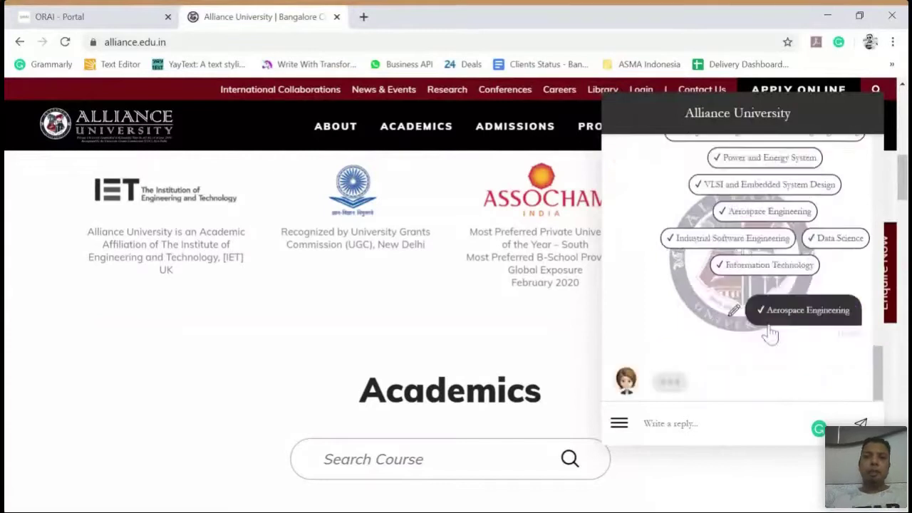
- Return to the ORAI portal and shift the Welcome Message node slightly up and to the right below START
click(58, 14)
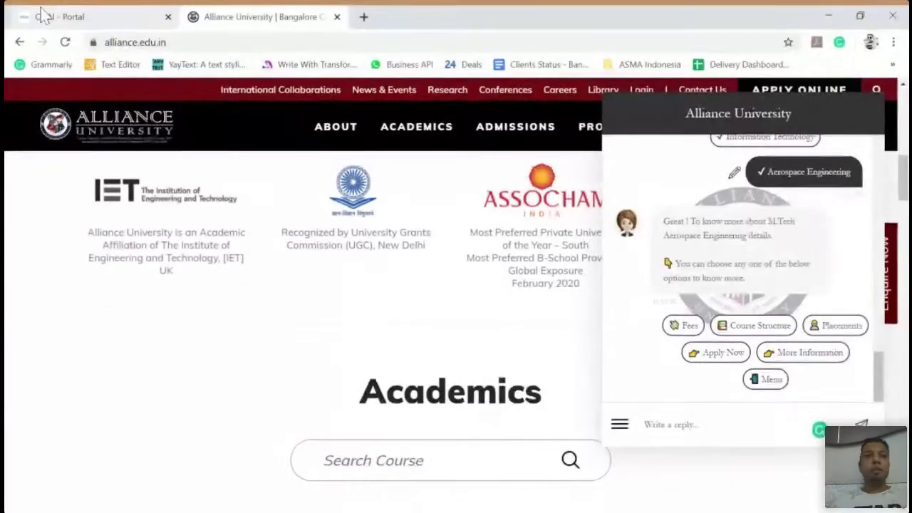
mouse_move(335, 264)
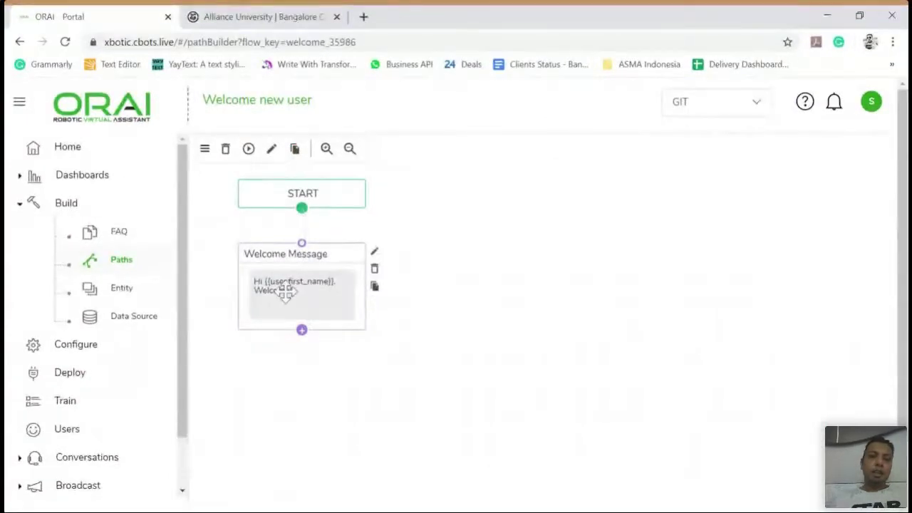
drag(286, 292, 310, 278)
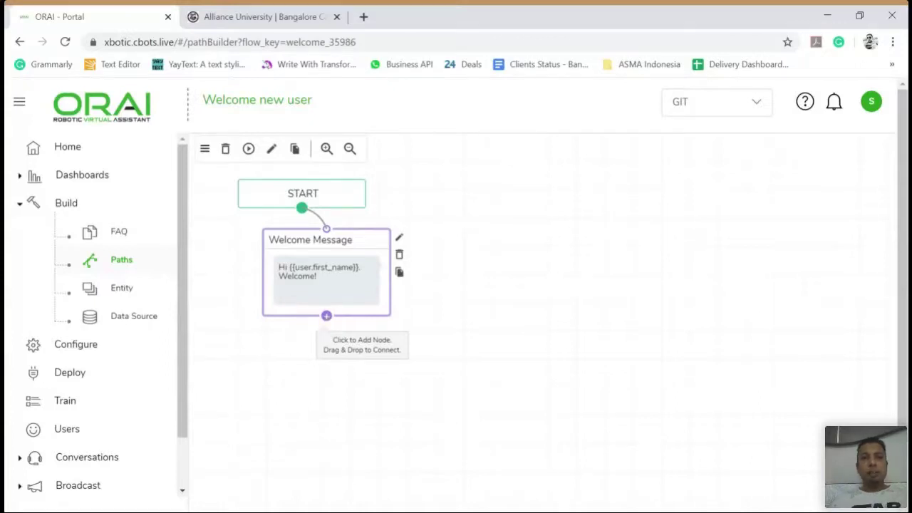
- Look over the node types that can follow the Welcome Message and the list of existing paths
click(326, 316)
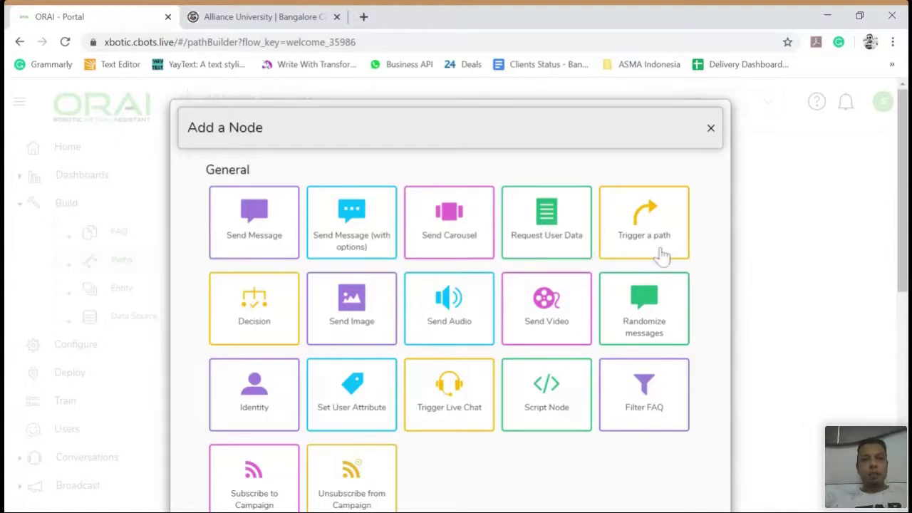
key(Escape)
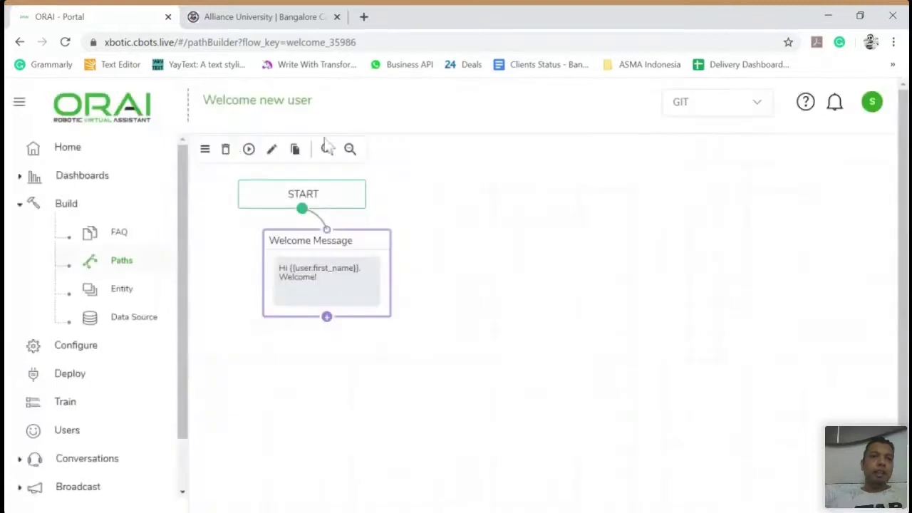
click(204, 151)
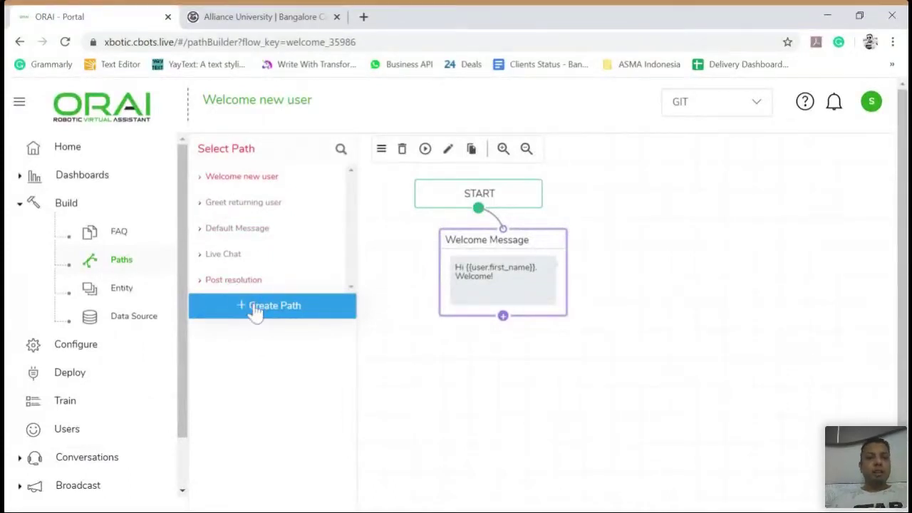
mouse_move(524, 288)
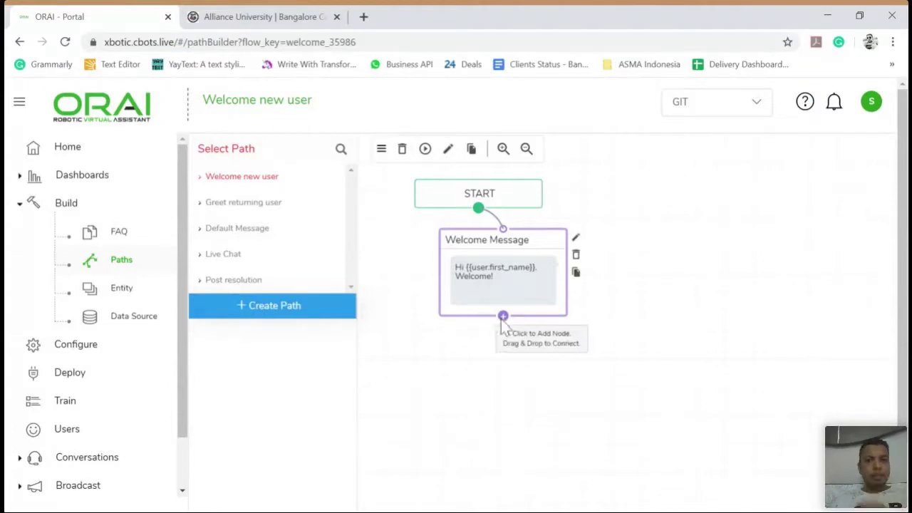
- Set up a Send Message (with options) node after the Welcome Message with the text "What do you want to know ?" and proceed to its options
click(503, 316)
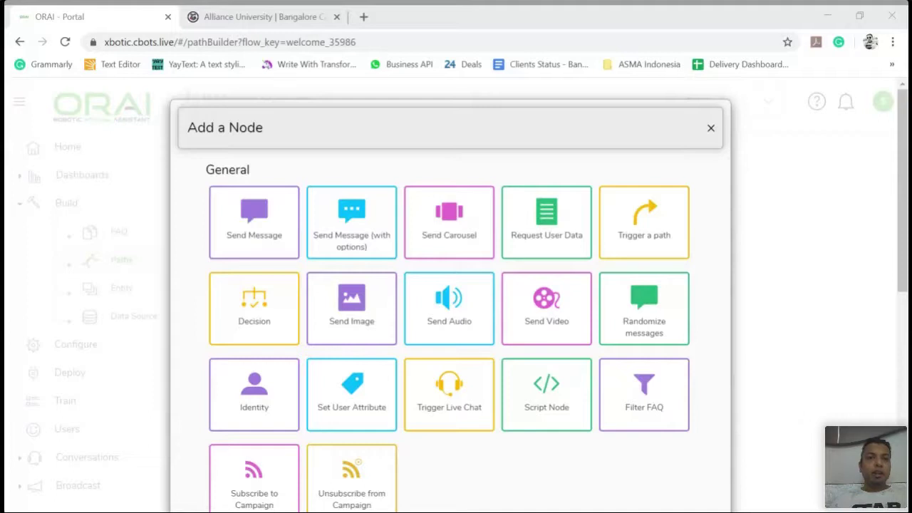
click(352, 243)
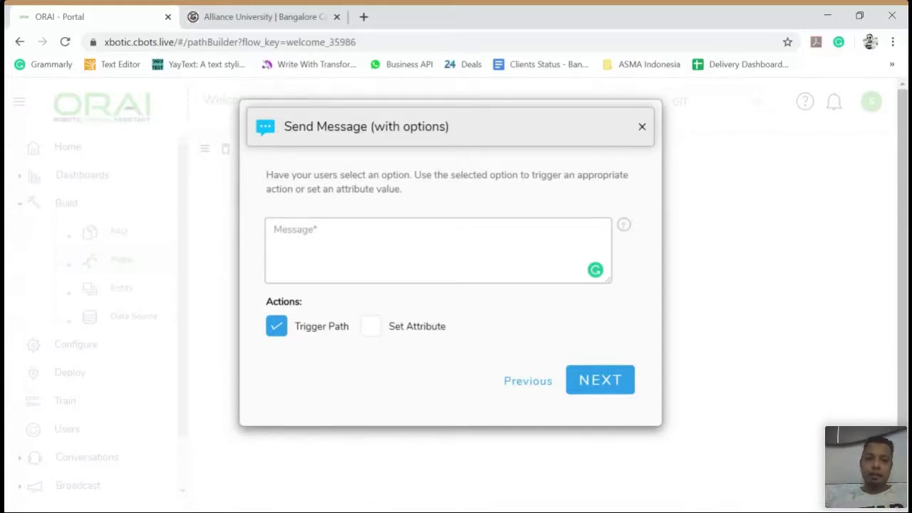
text(What do)
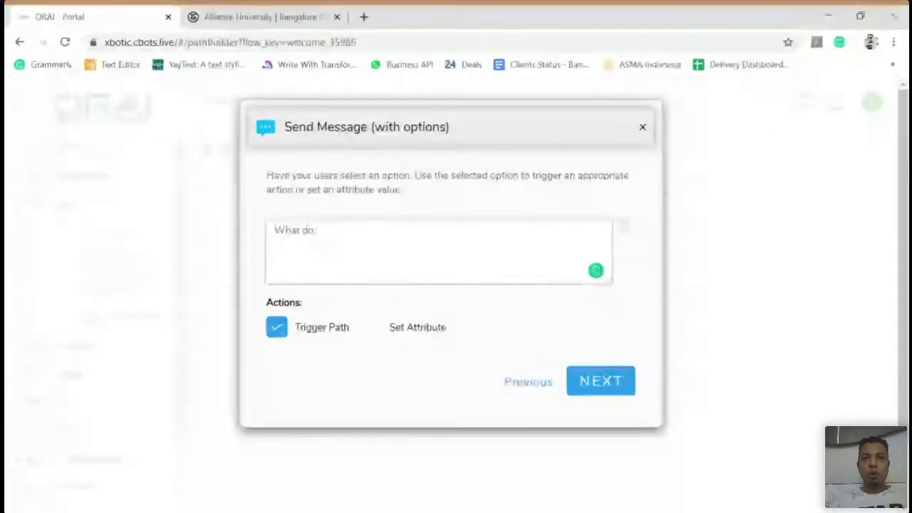
text(t t)
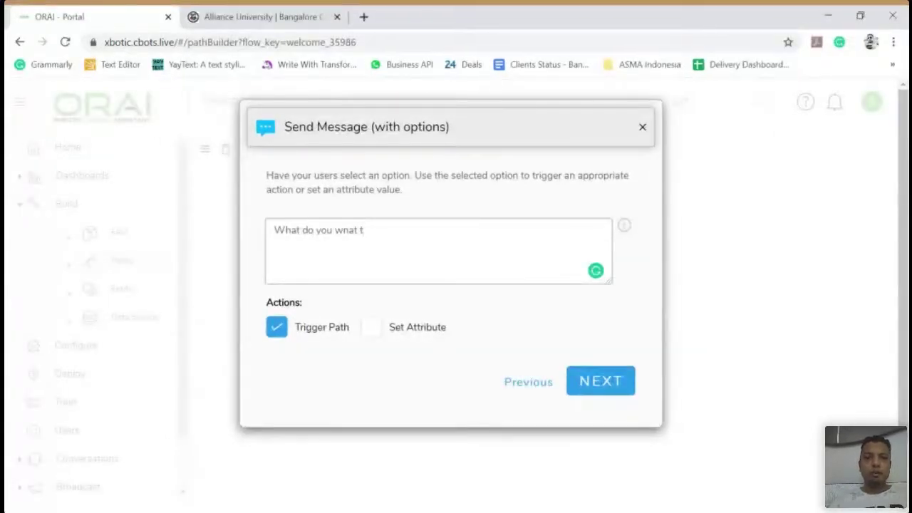
key(BackSpace)
key(BackSpace)
key(BackSpace)
key(BackSpace)
key(BackSpace)
text(ant to know ?)
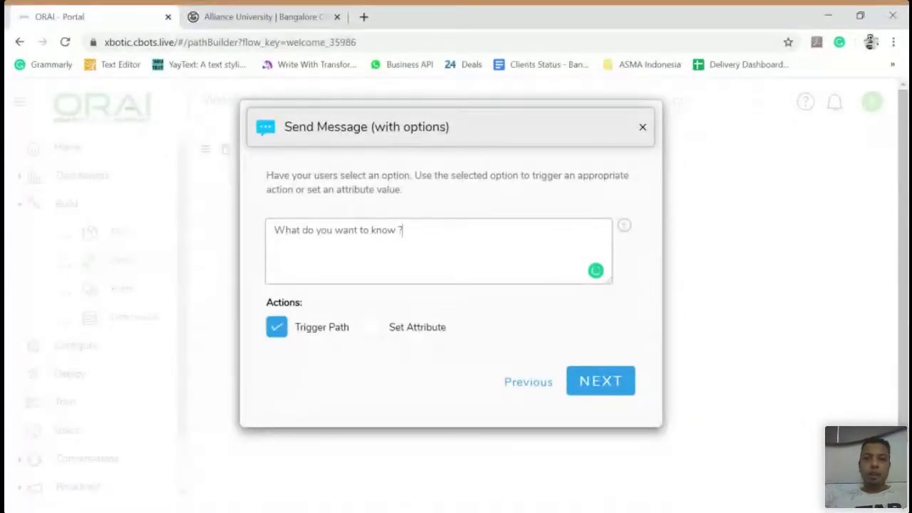
click(601, 385)
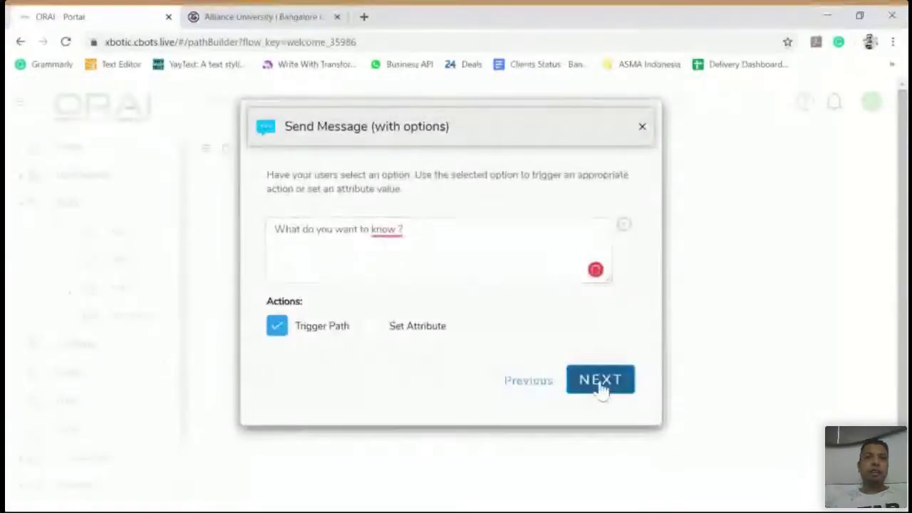
click(601, 385)
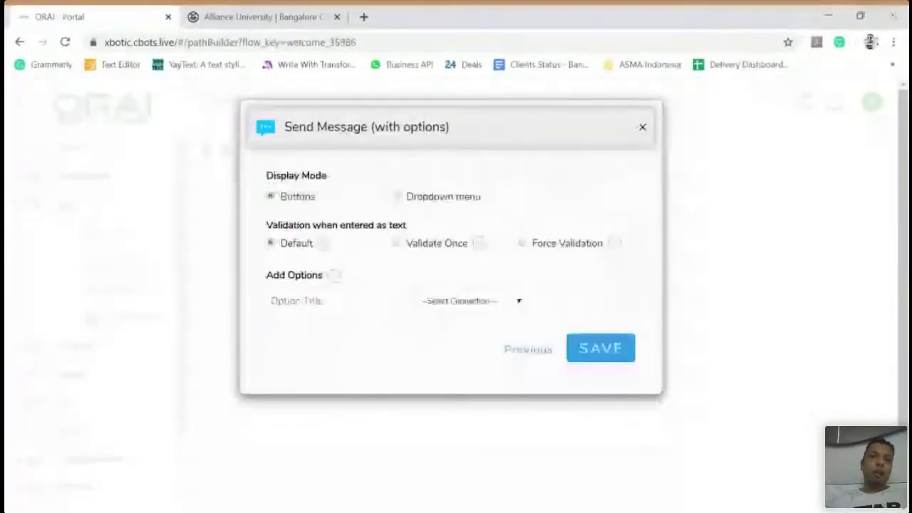
- Add the options Courses and About the College to the "What do you want to know ?" message
click(335, 301)
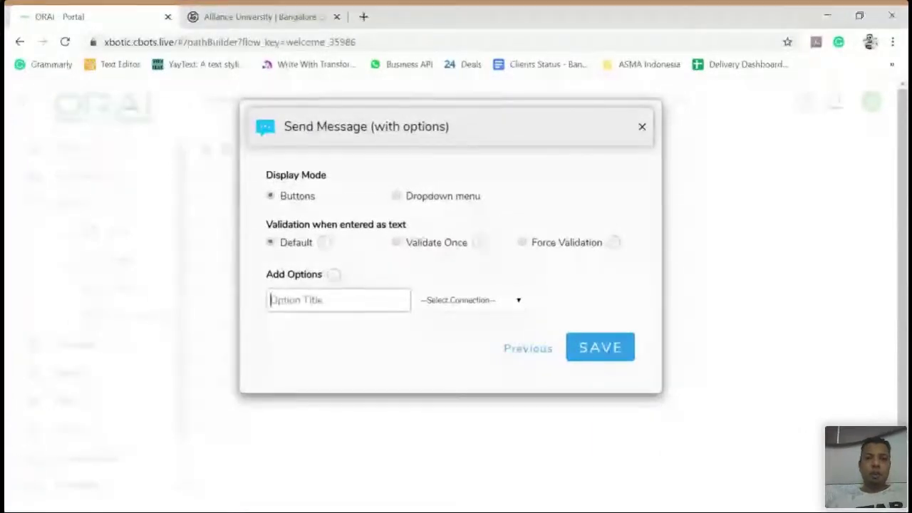
text(Courses)
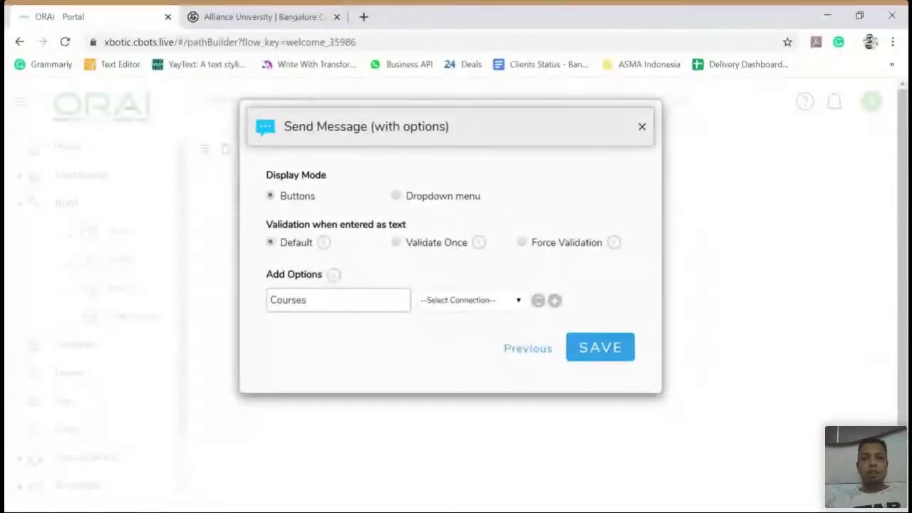
click(554, 300)
text(About the)
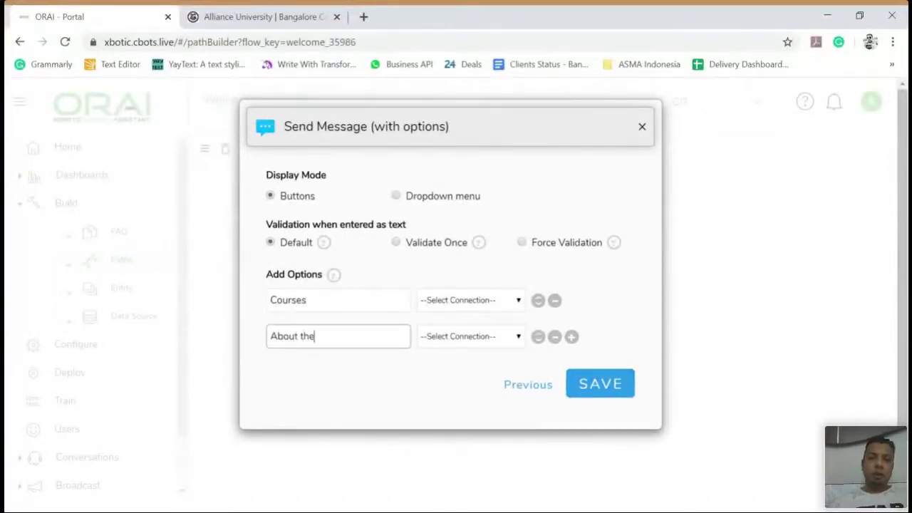
text( College)
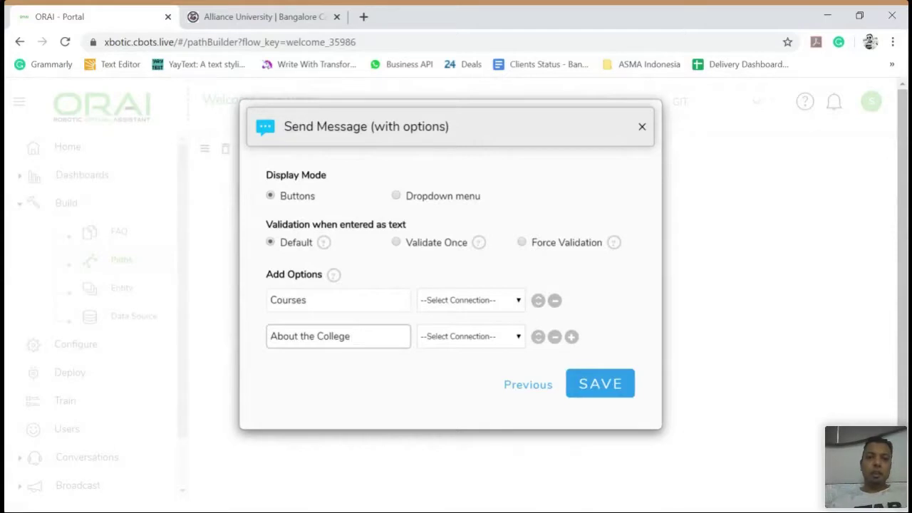
- Add Placements as the third option and save the Send Message (with options) node
click(571, 336)
click(335, 372)
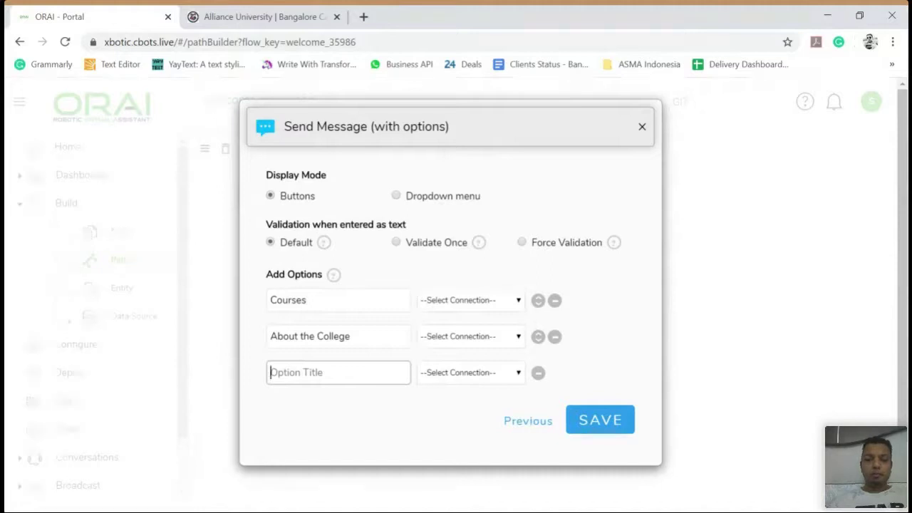
text(Infra)
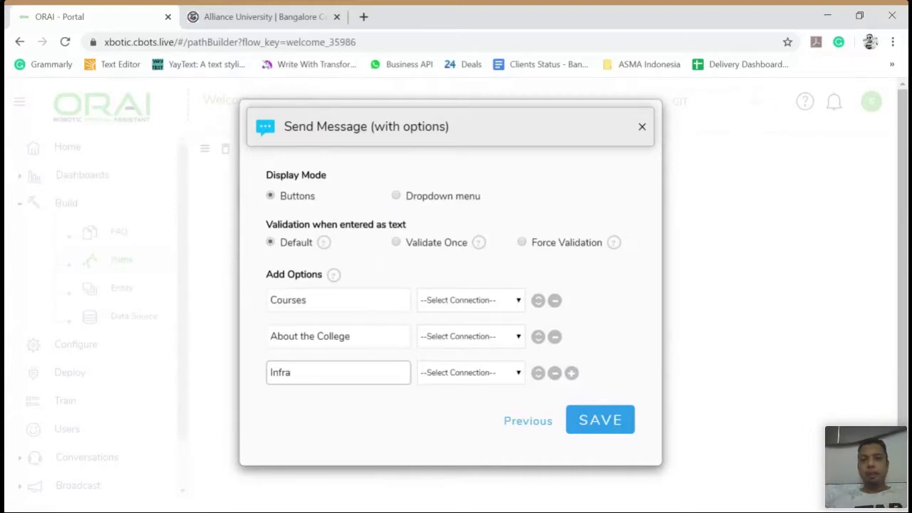
key(ctrl+a)
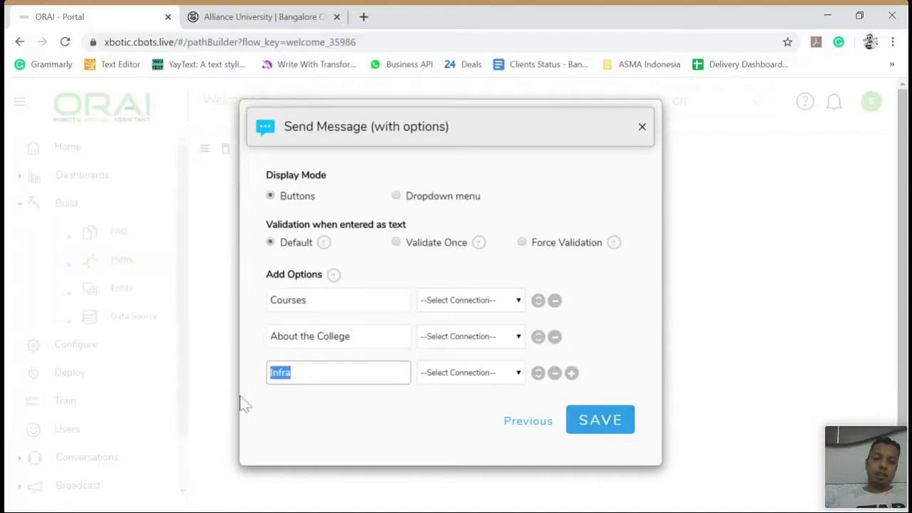
text(Placements)
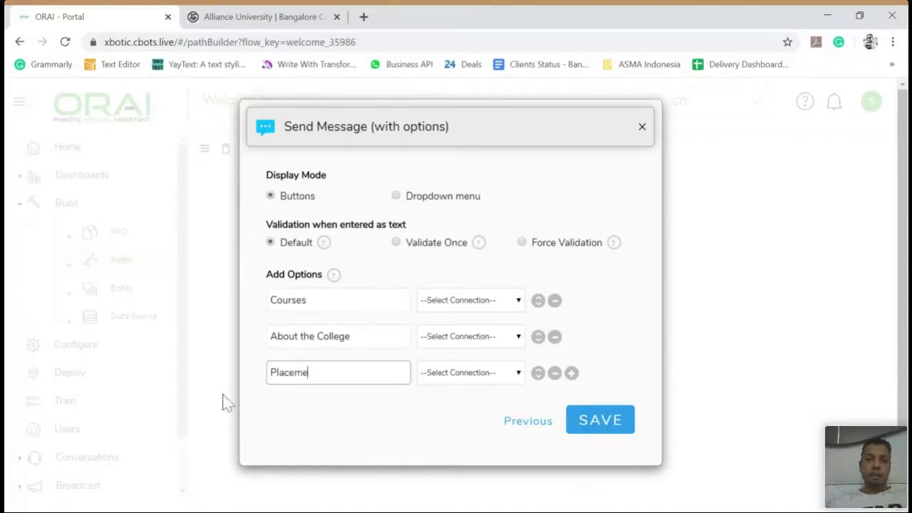
click(617, 423)
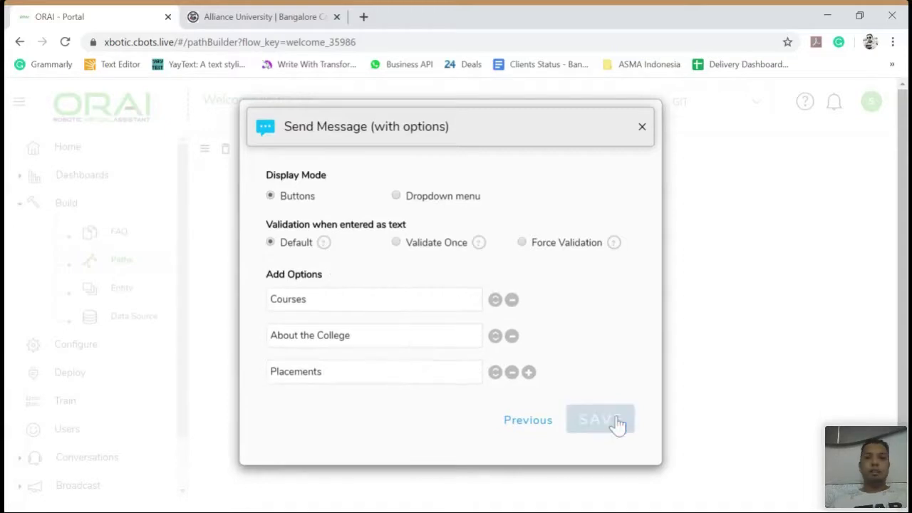
- Create a new path named Courses
scroll(535, 284, down, 2)
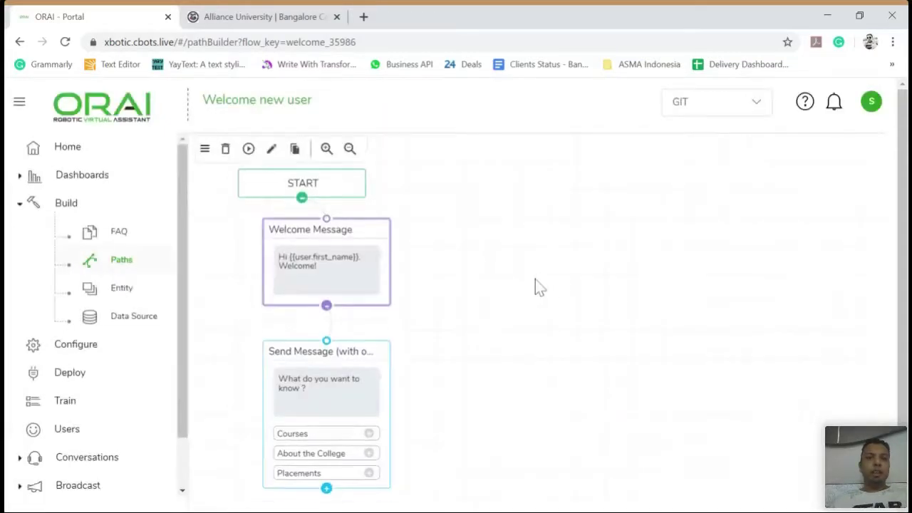
mouse_move(365, 212)
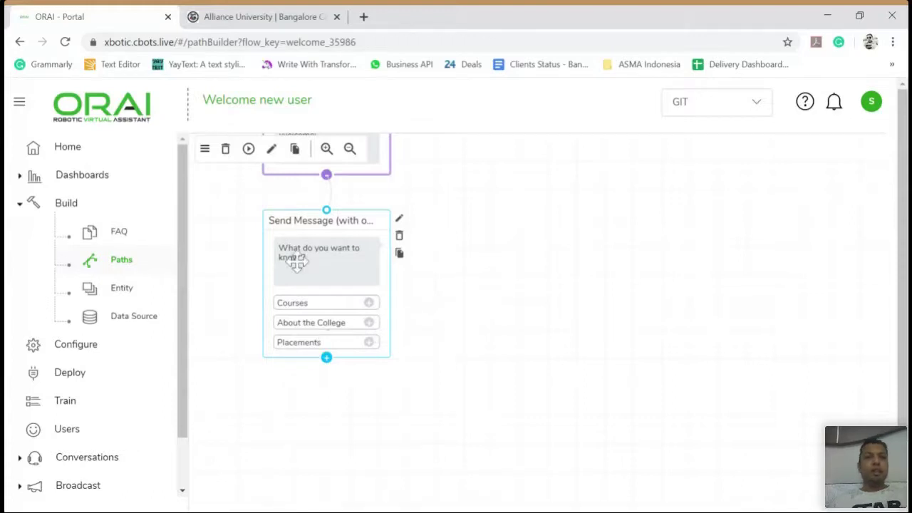
scroll(271, 235, up, 2)
click(204, 150)
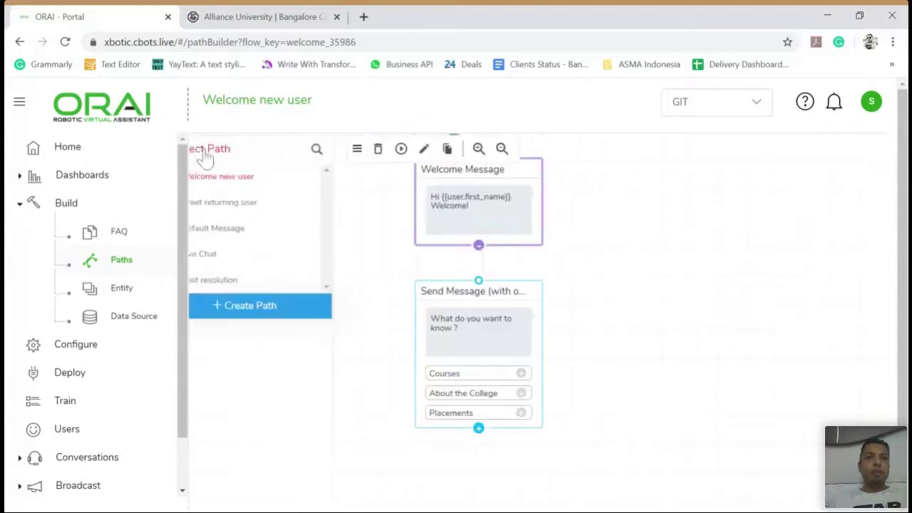
click(235, 307)
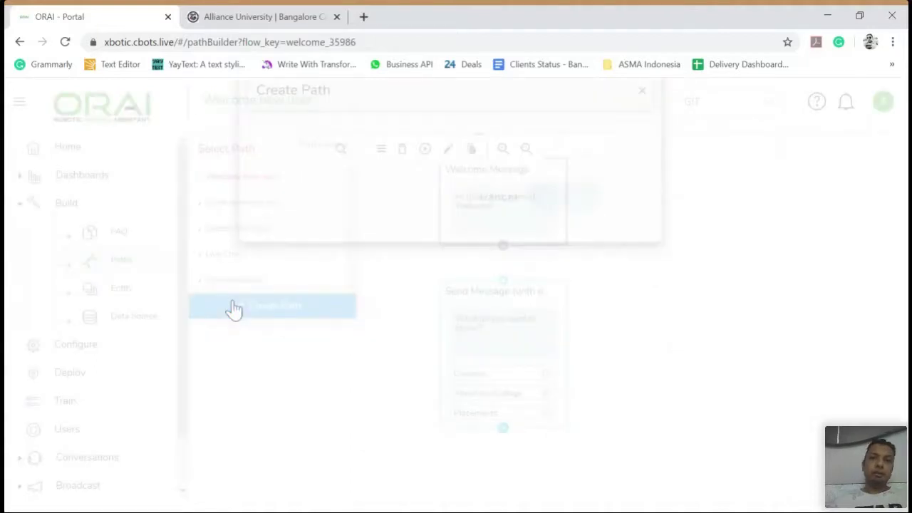
text(Courses)
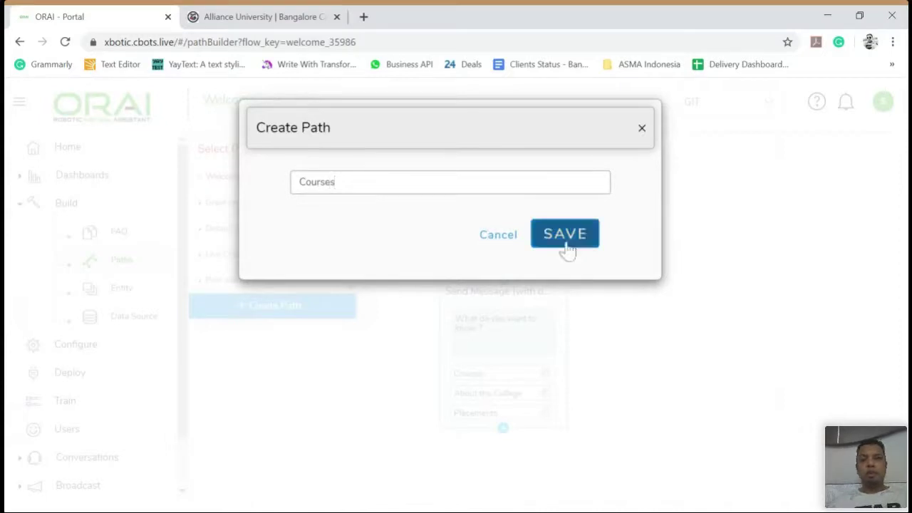
click(565, 239)
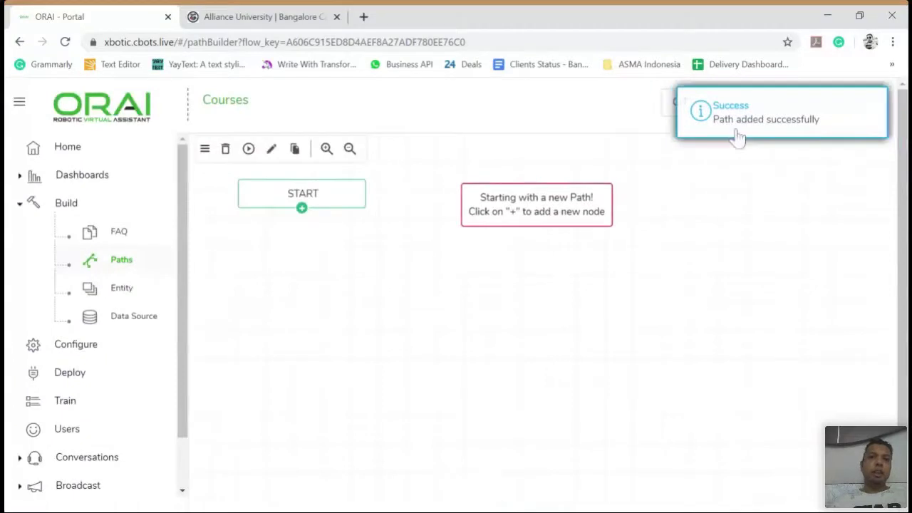
- Set up a Send Message (with options) node after START with the text "Select the Courses" and proceed to its options
click(302, 209)
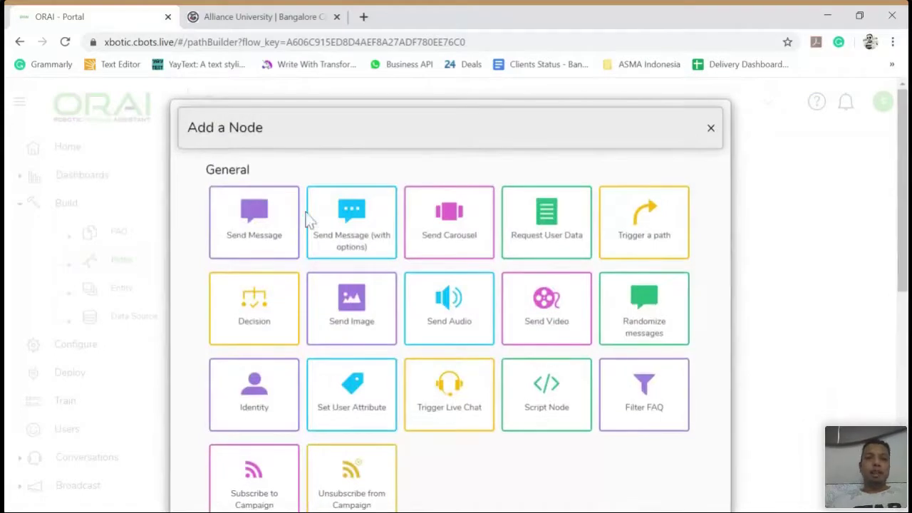
click(357, 239)
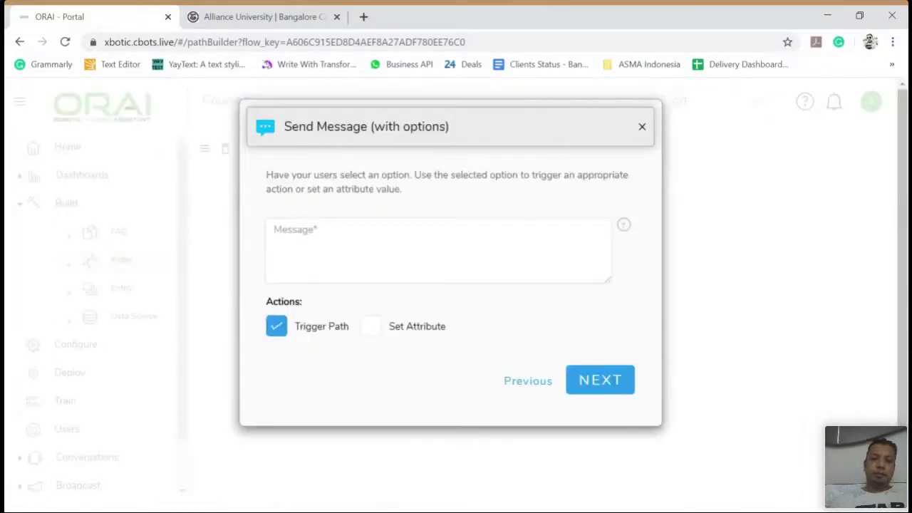
click(356, 246)
text(Select the)
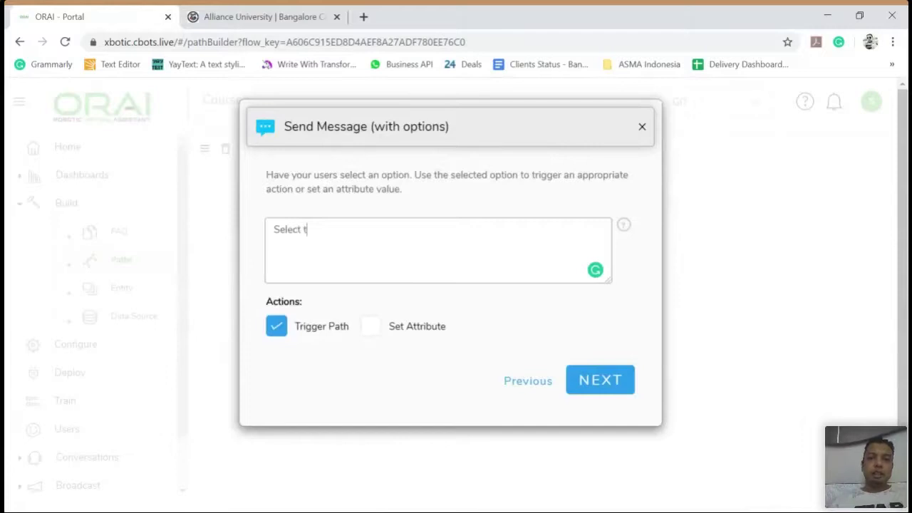
text( Courses)
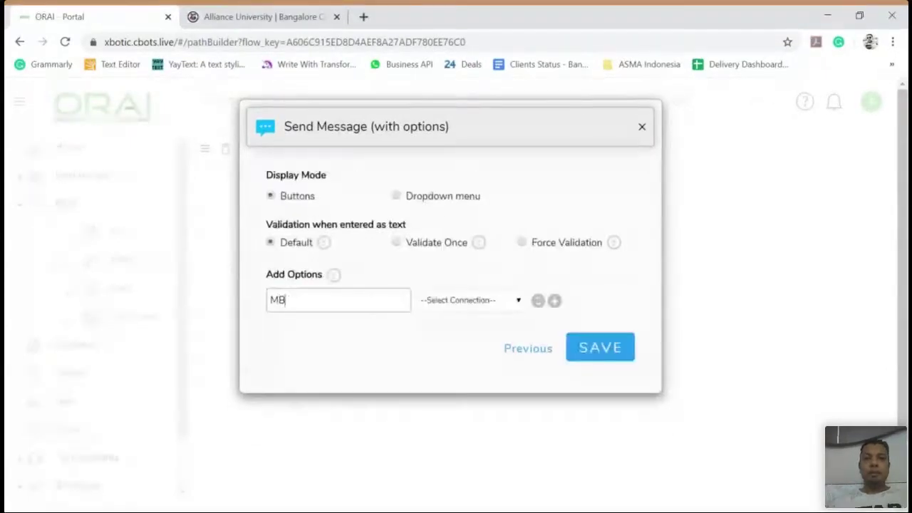
- Enter MBA and B.E. as the first two options of the "Select the Courses" message
text(A)
click(554, 301)
click(338, 335)
text(B.)
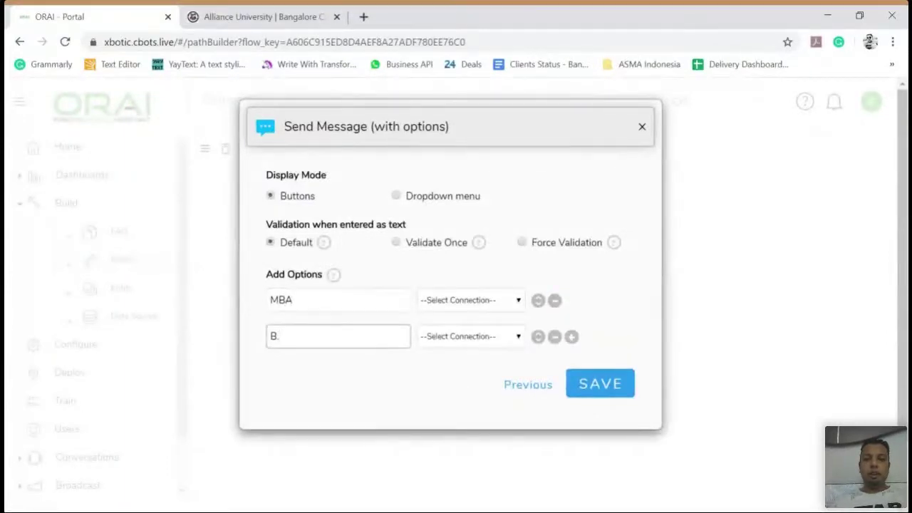
text(E.)
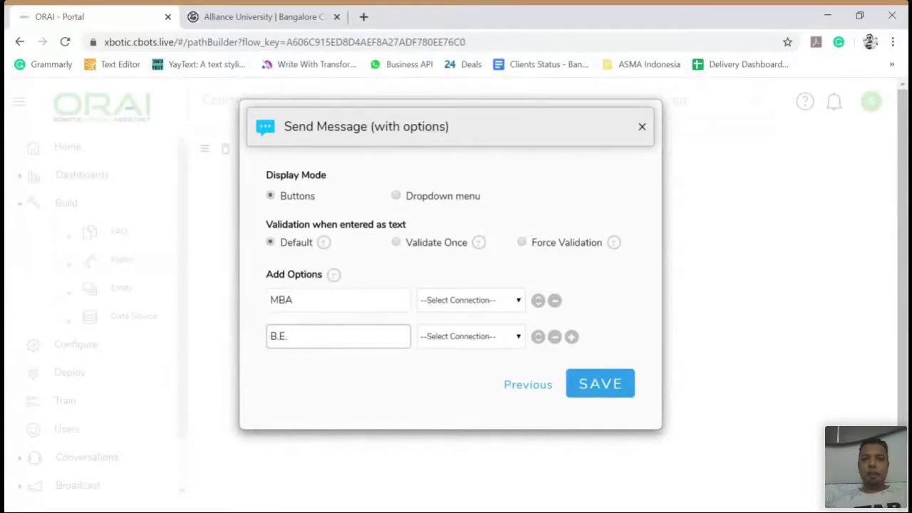
- Add Law and M.E as further course options and save the node
click(572, 336)
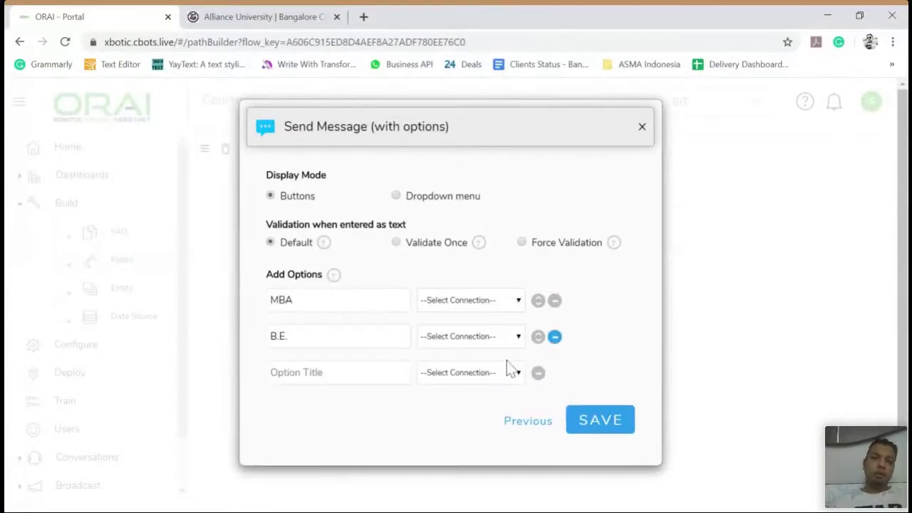
click(334, 372)
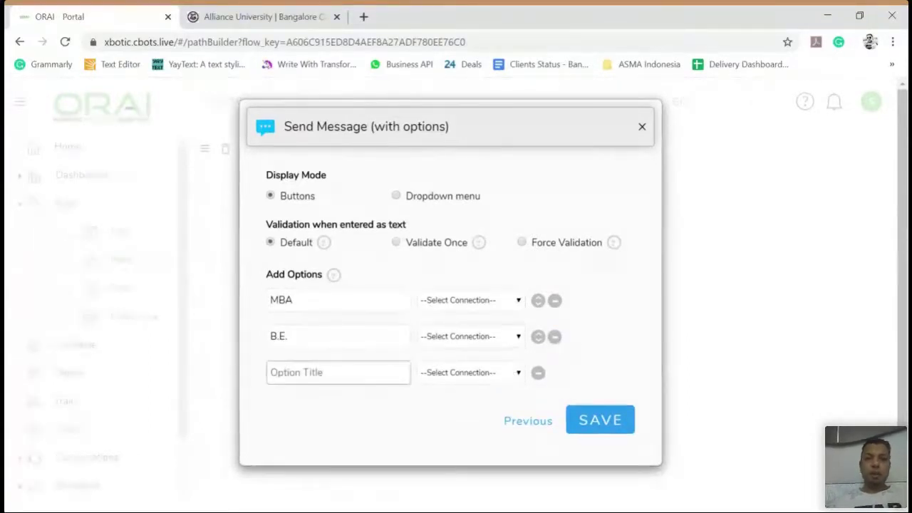
text(Law)
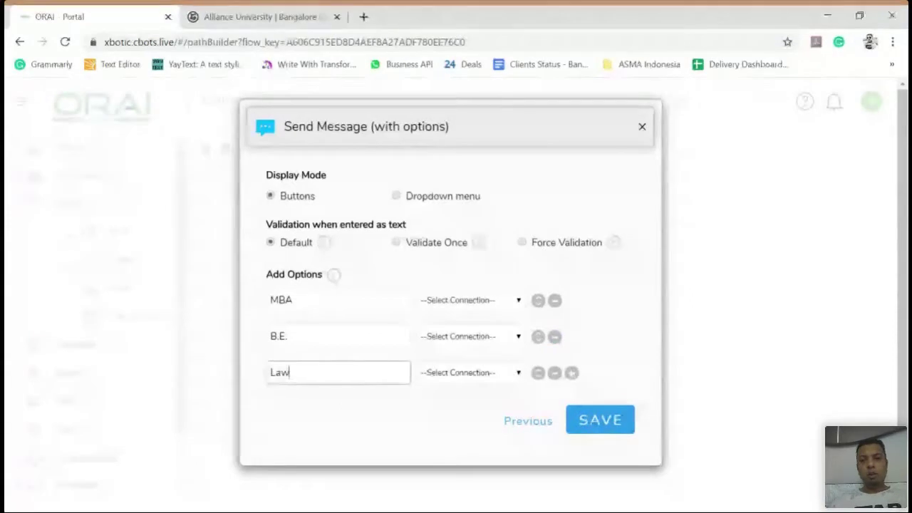
click(572, 372)
click(380, 409)
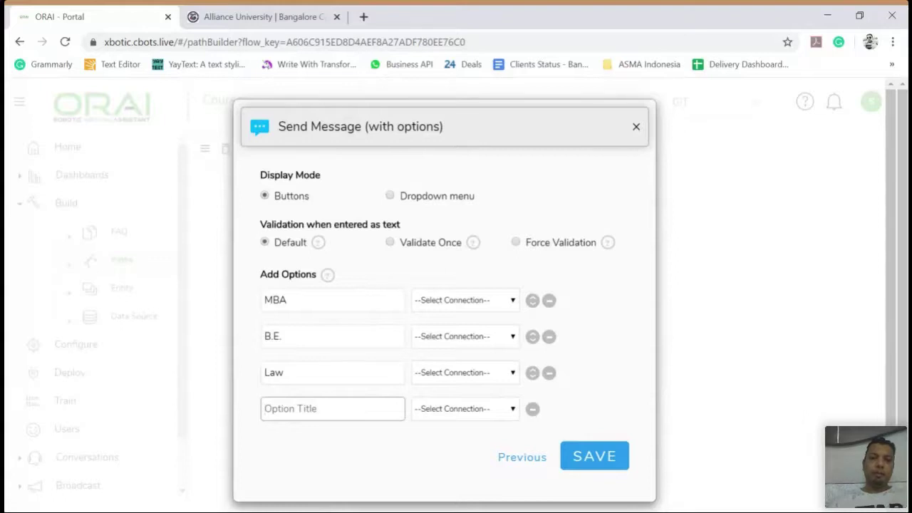
text(M.E)
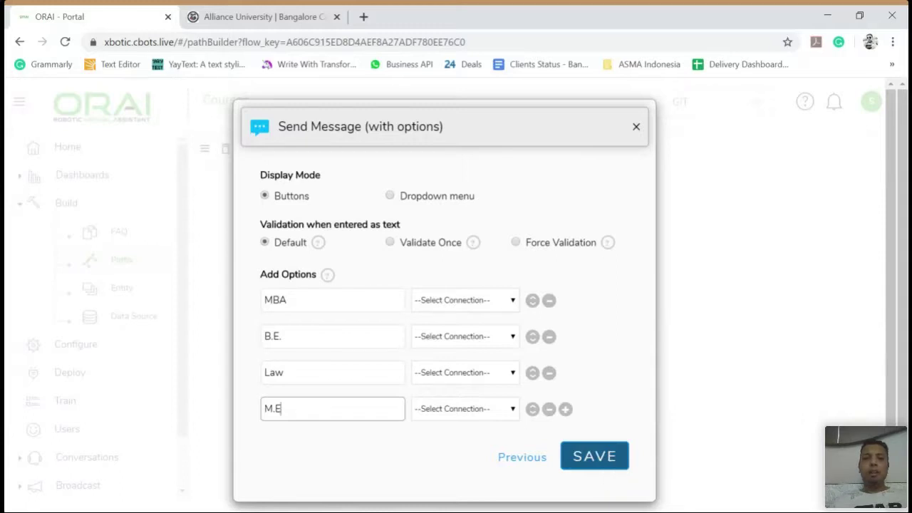
click(594, 456)
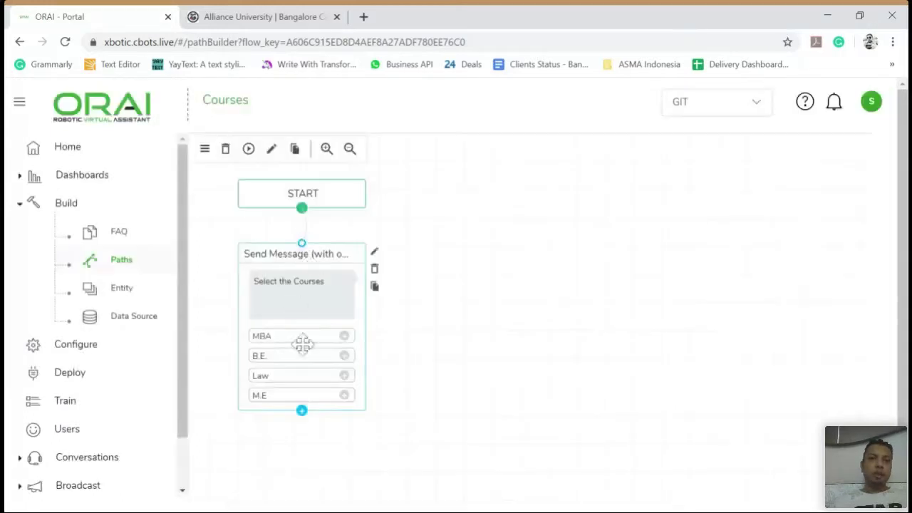
- In the Welcome new user path, attach a Trigger a path node to the Courses option that leads to the Courses path
click(207, 151)
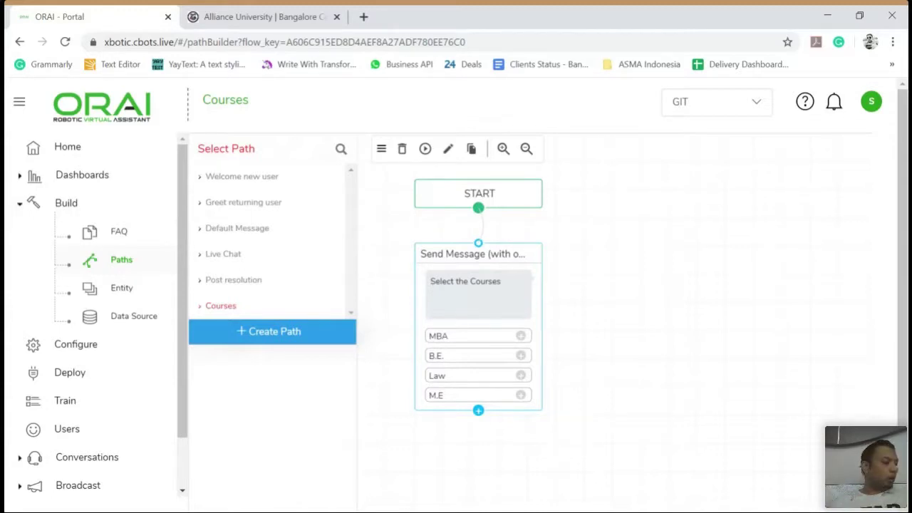
click(235, 176)
scroll(372, 248, down, 3)
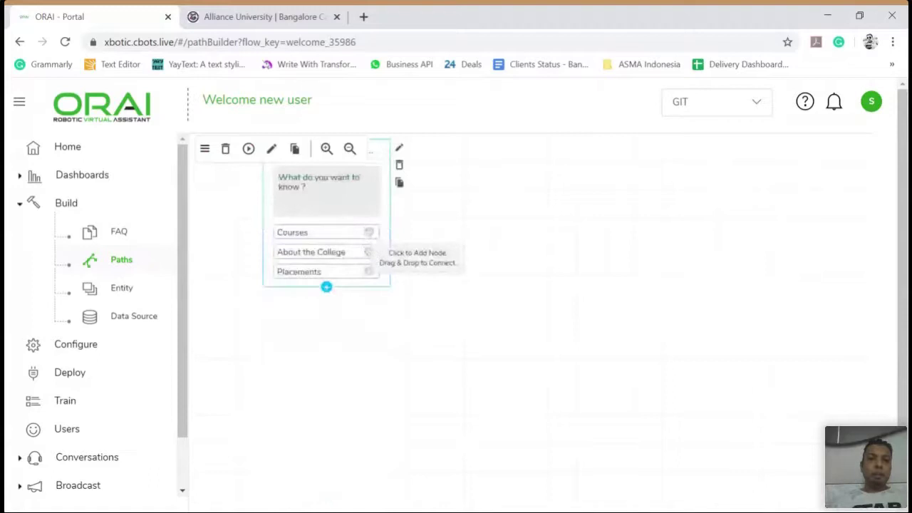
click(369, 252)
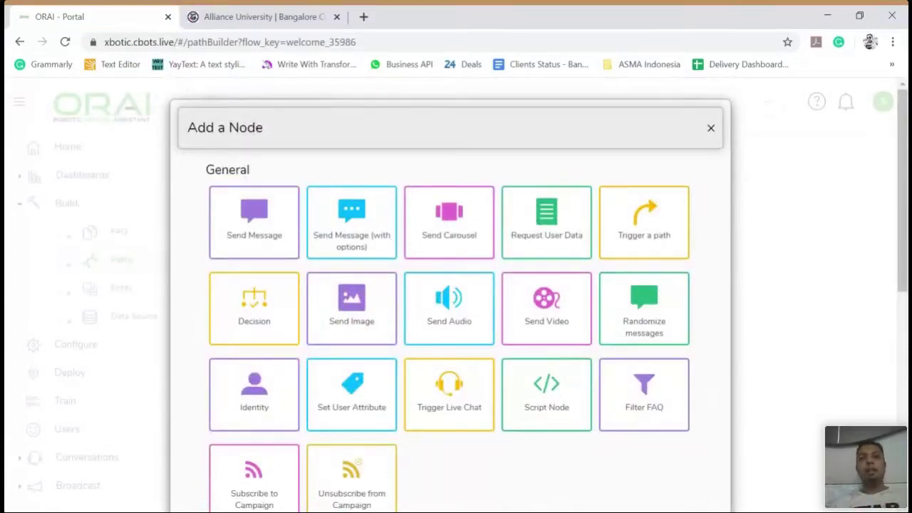
click(617, 244)
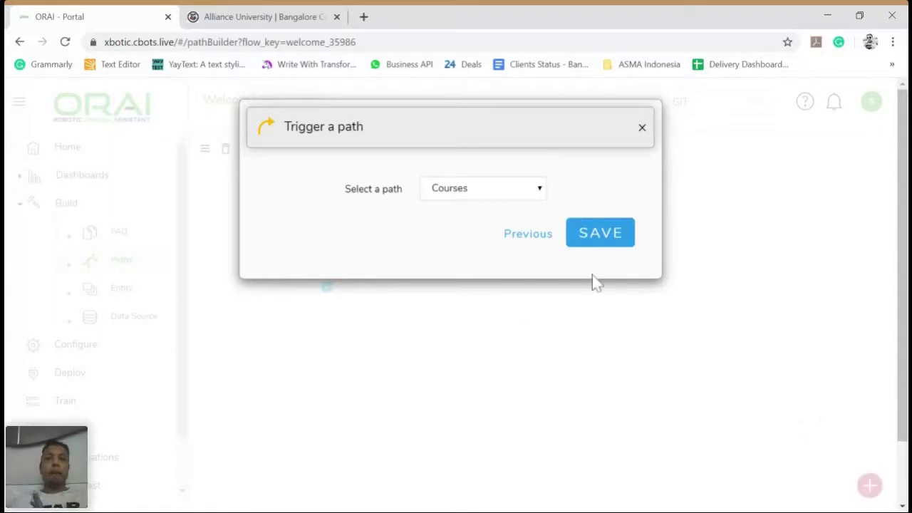
click(600, 242)
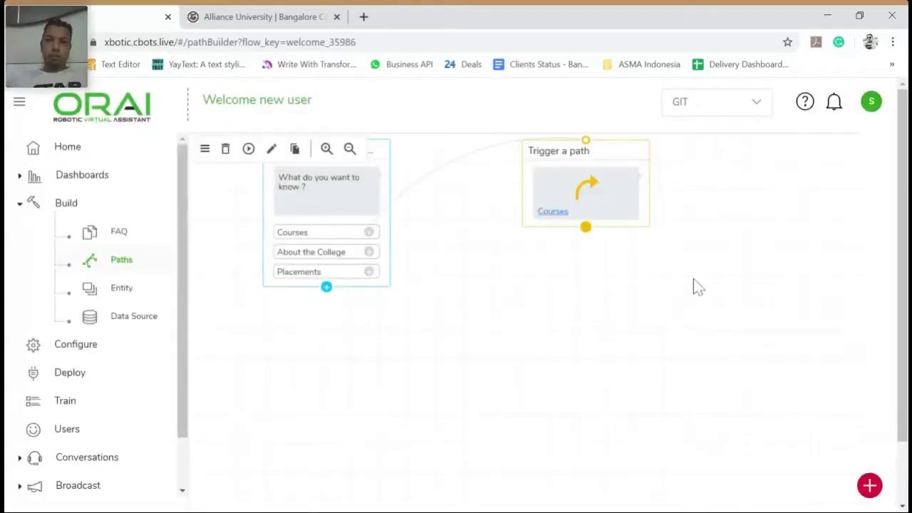
- Move the Trigger a path node slightly lower and open its linked Courses path down to the course options
drag(598, 160, 605, 224)
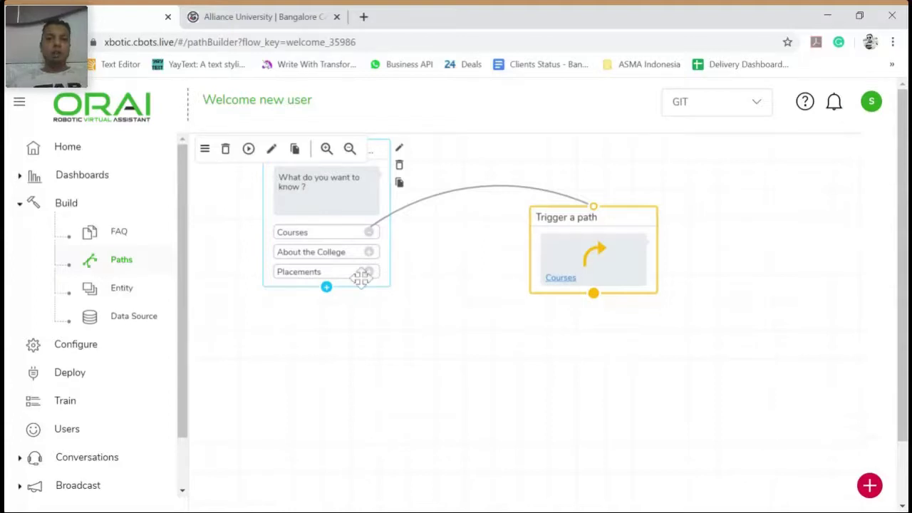
click(561, 278)
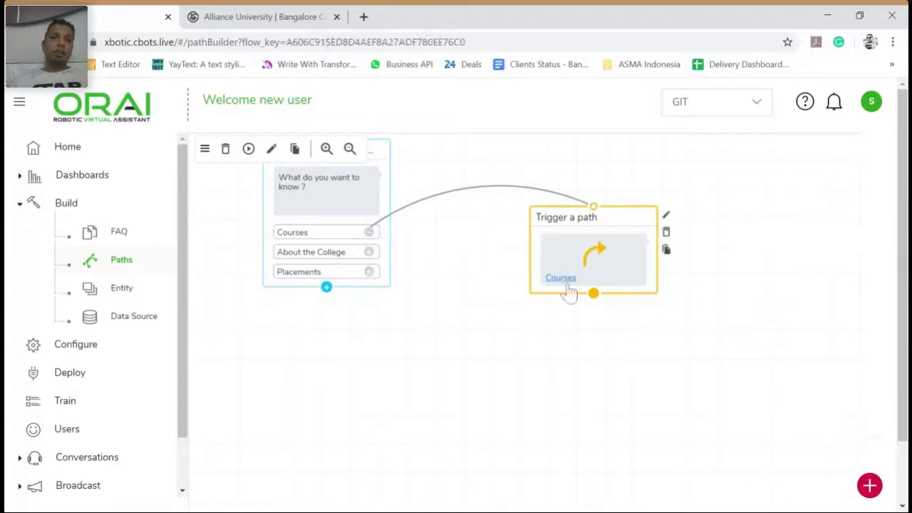
scroll(432, 309, down, 2)
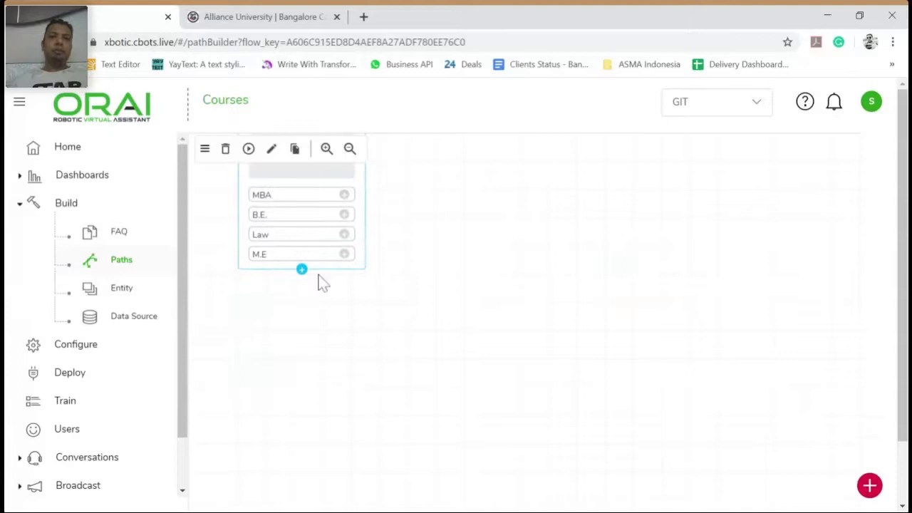
- Attach a Send Message (with options) node to the B.E. option with the message "What do you want to know"
click(345, 195)
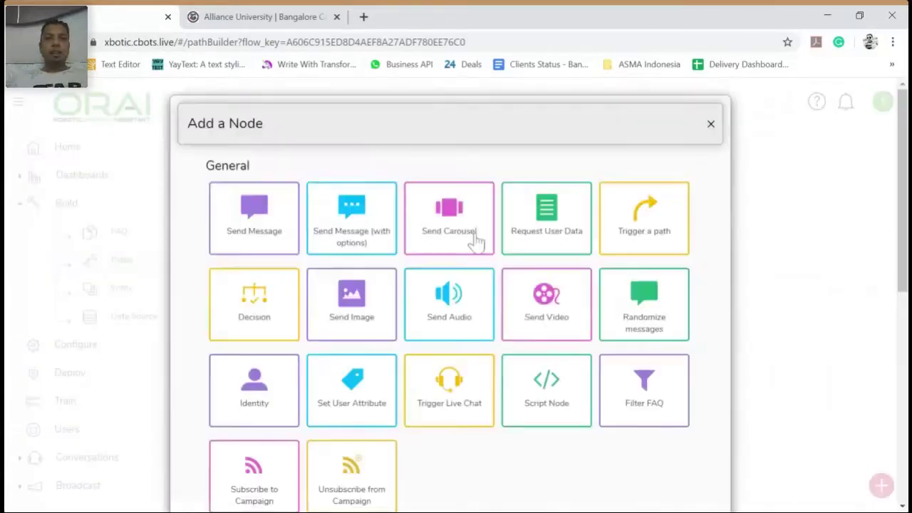
click(364, 231)
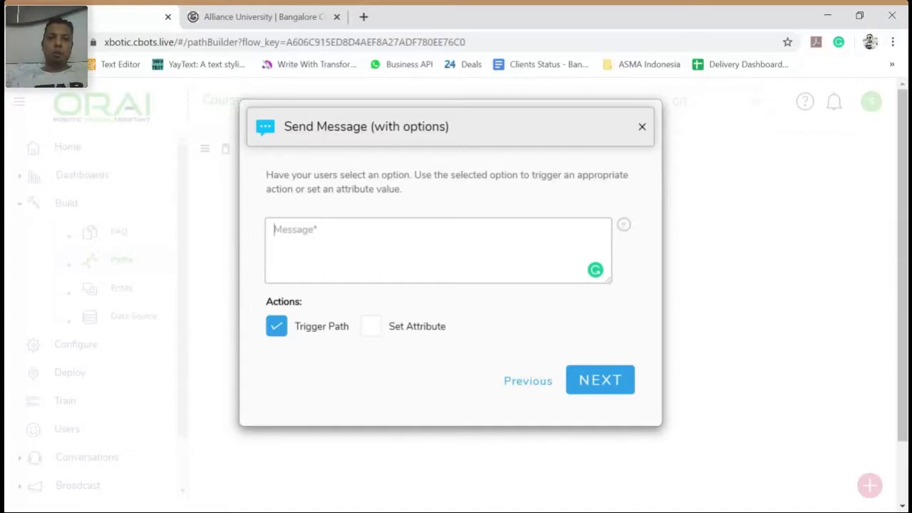
text(What do yo)
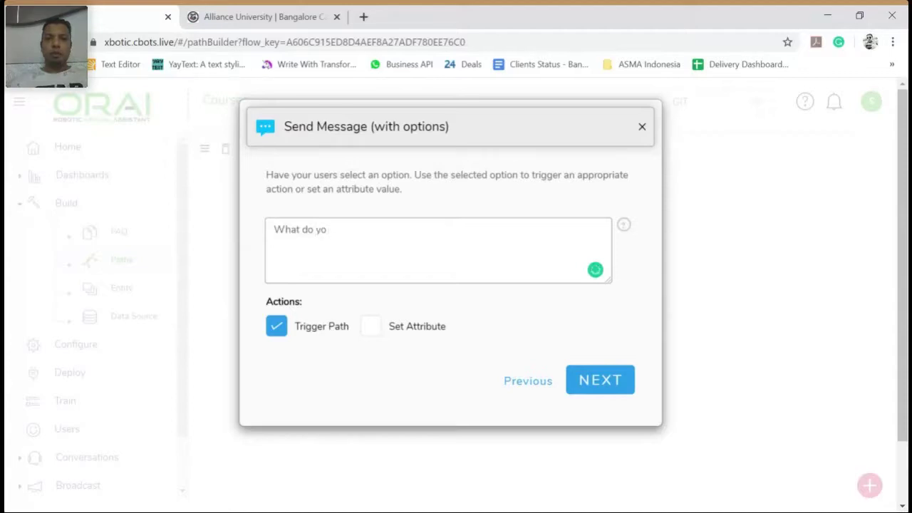
key(BackSpace)
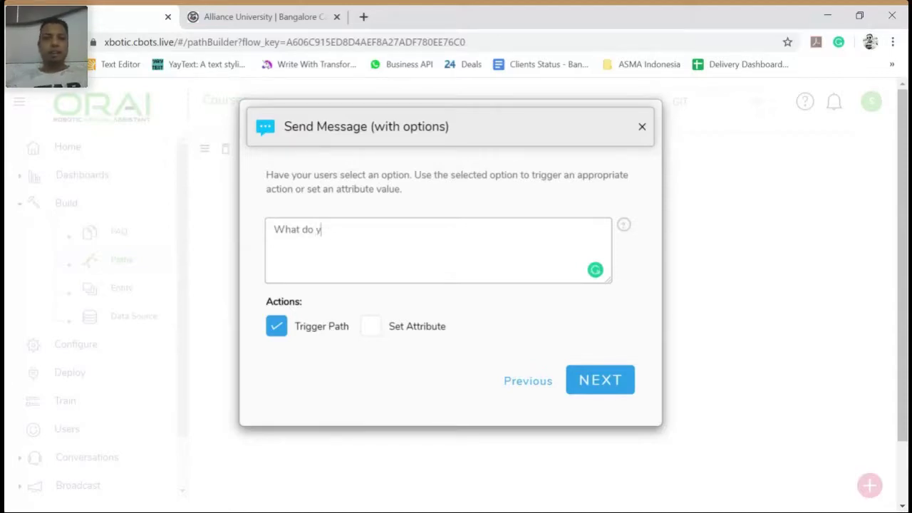
text(ou want to know)
click(595, 381)
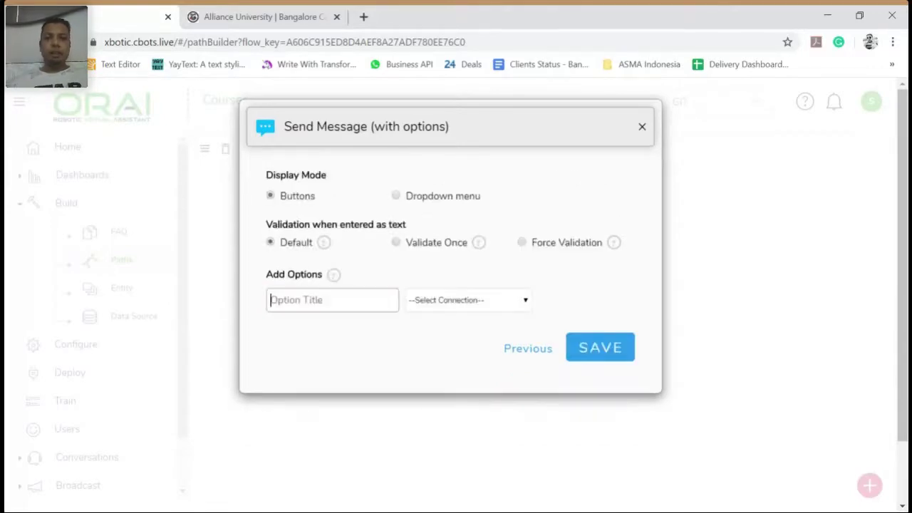
- Give the "What do you want to know" message the options Placement, Fee and Lab's and save the node
text(Placement)
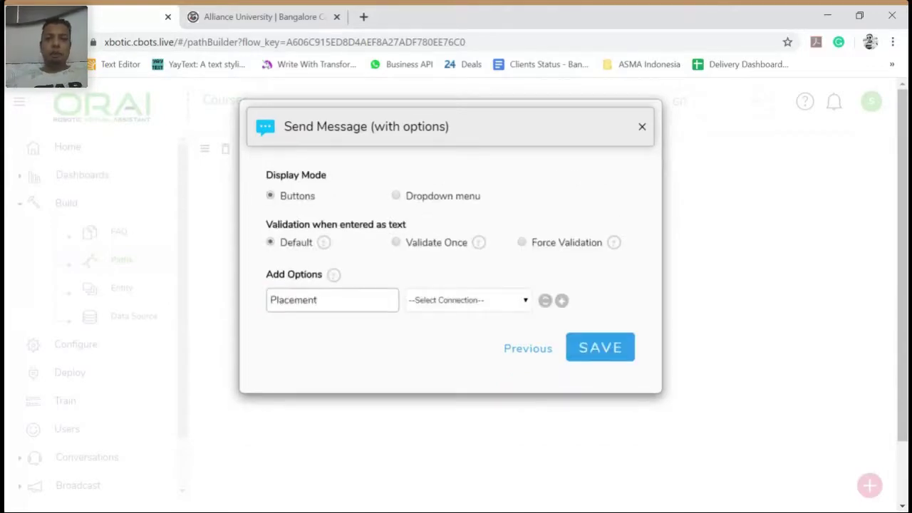
click(562, 300)
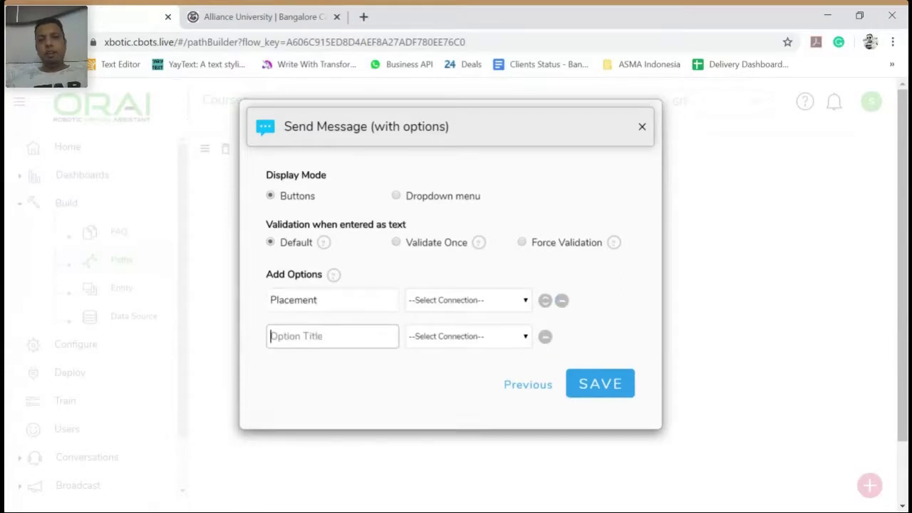
text(Fee)
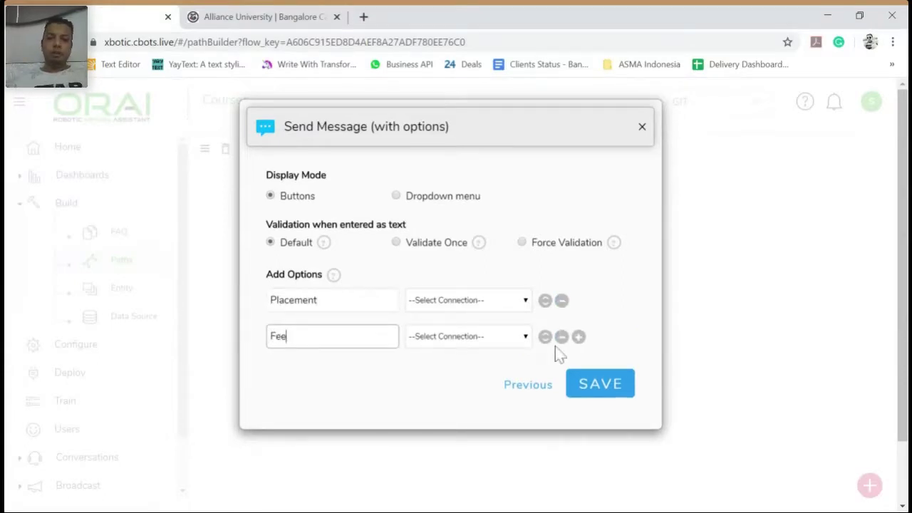
click(579, 336)
click(344, 377)
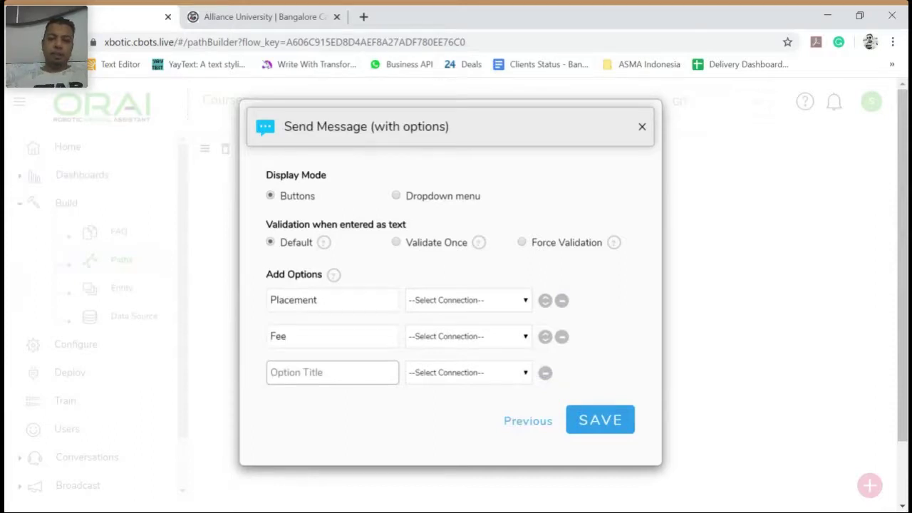
text(Lab)
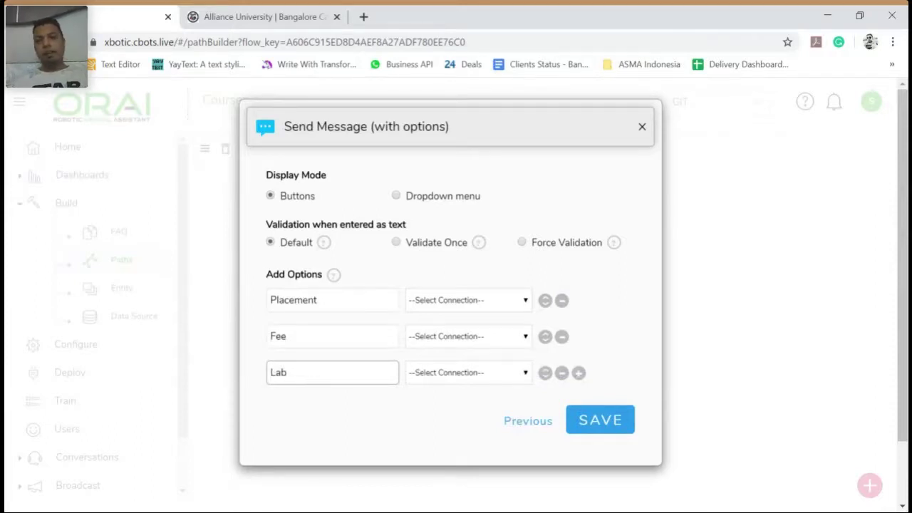
text('s)
click(604, 424)
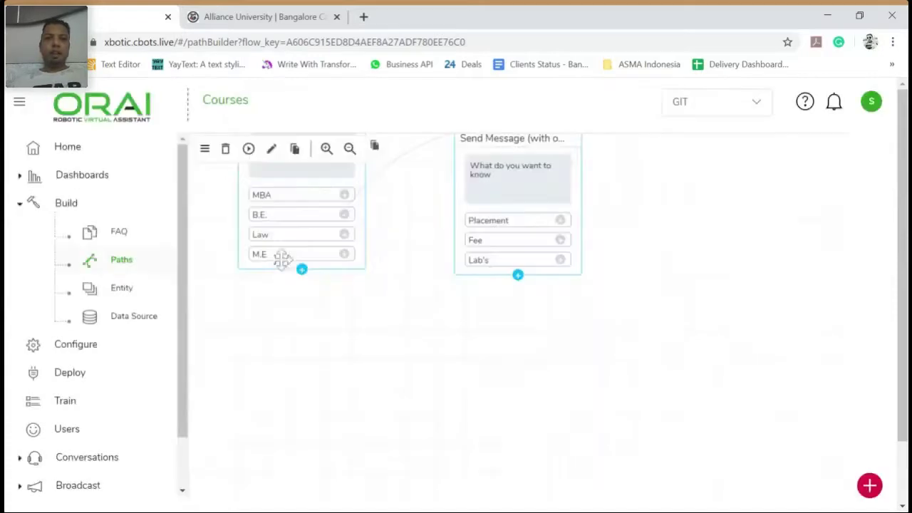
- Attach a Send Message node to the Fee option reading "The fee for the B.E program is 1,00,000 /- PA." and save it
click(562, 241)
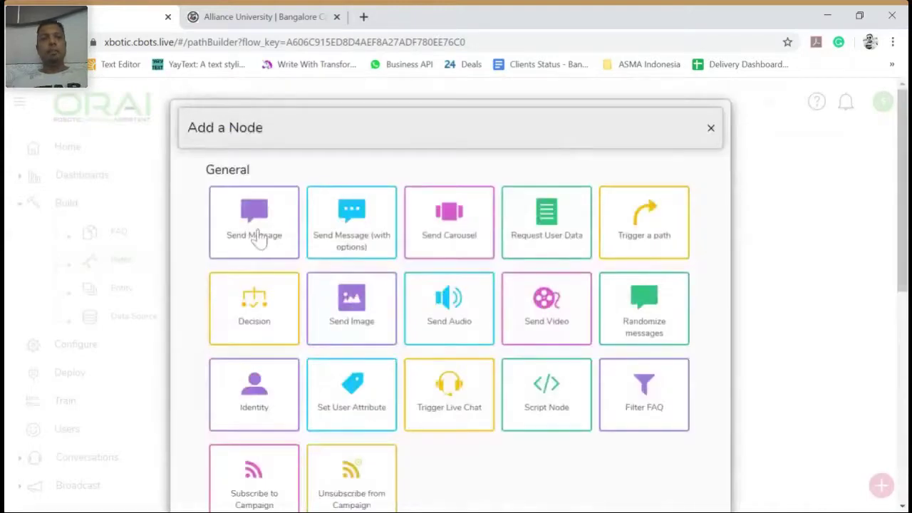
click(259, 240)
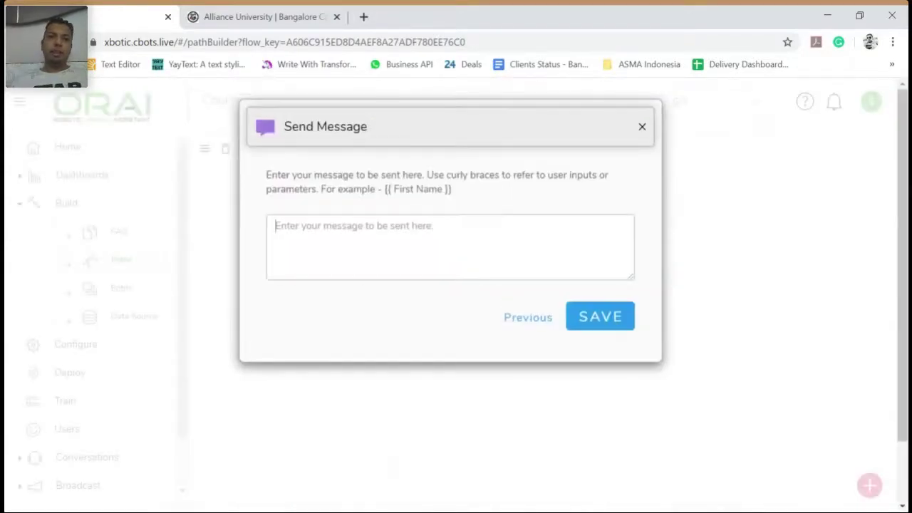
text(W)
key(BackSpace)
text(Th)
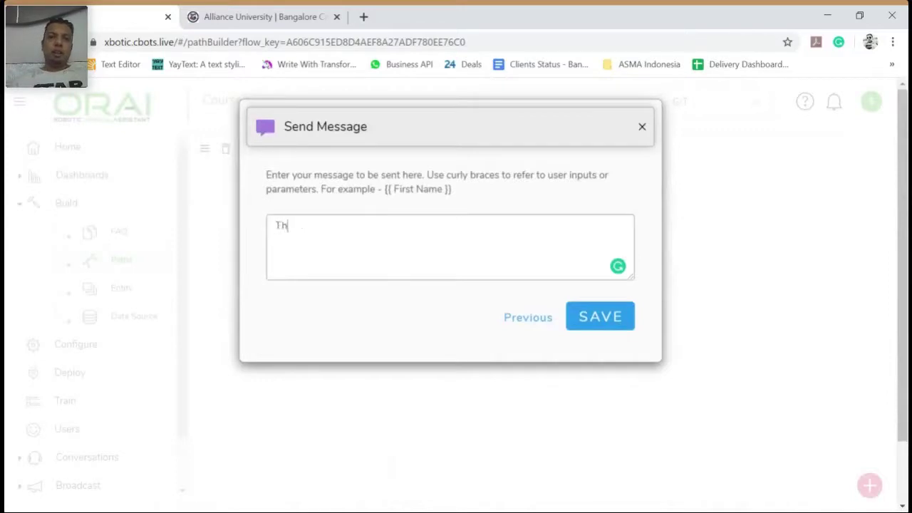
text(e fee for)
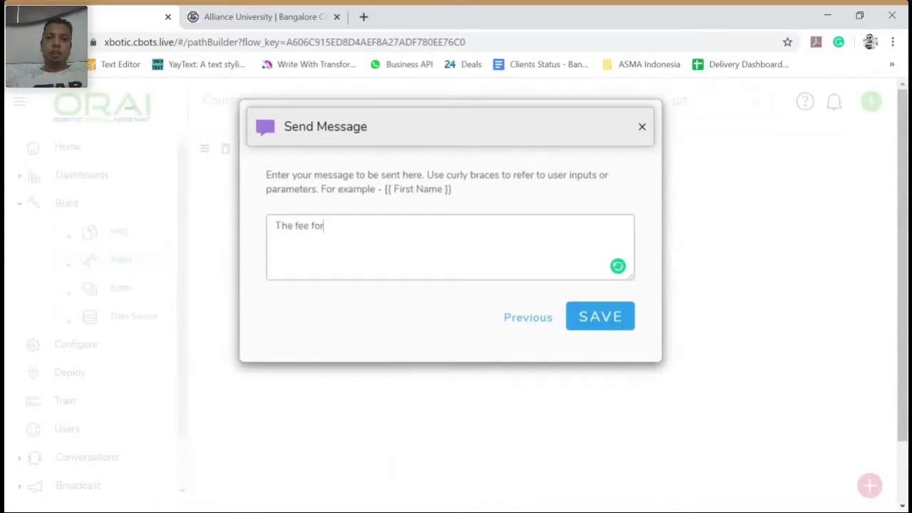
text( the B.E p)
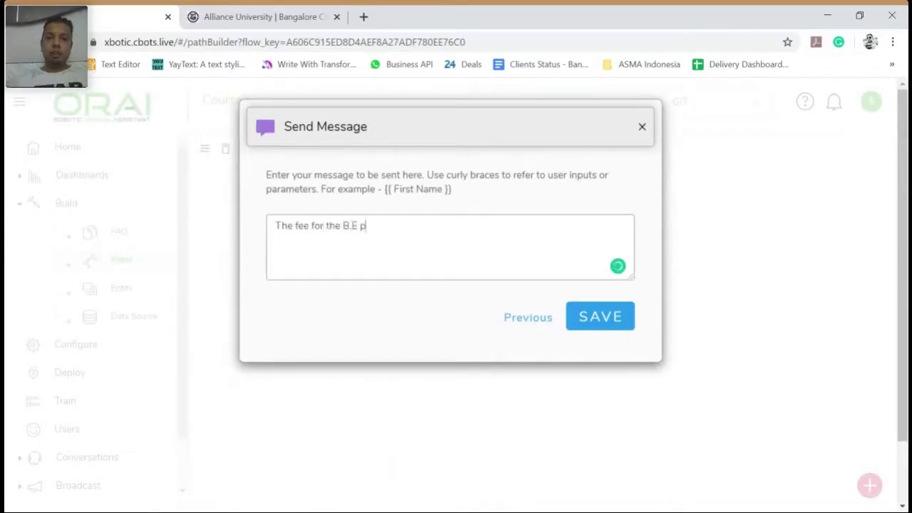
text(rogram is)
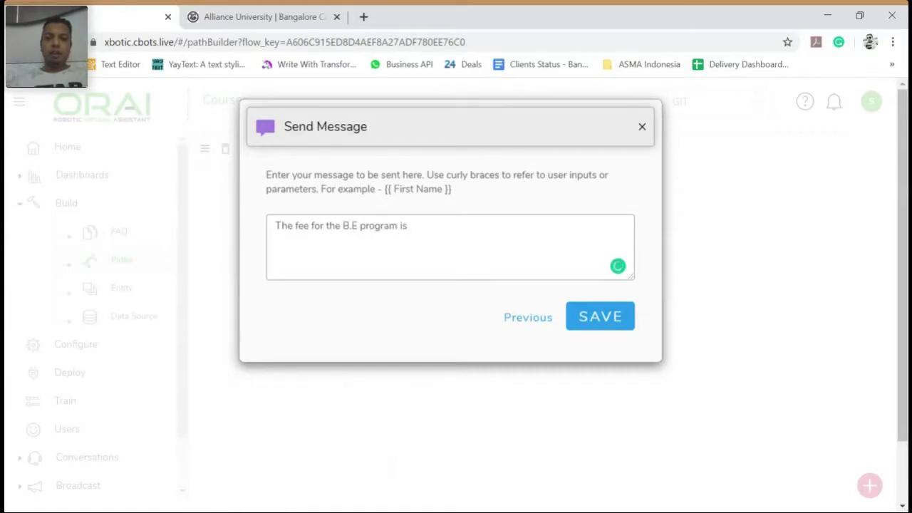
text( 1,00,000)
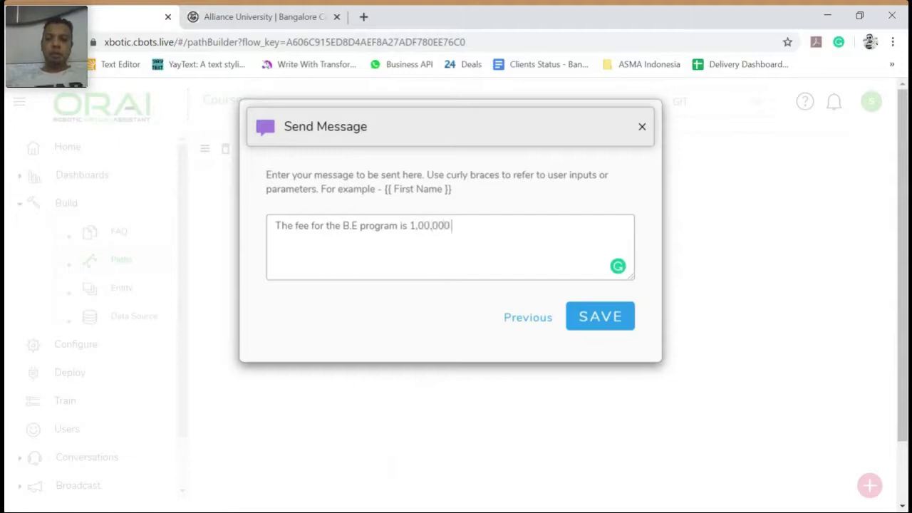
text( /- PA.)
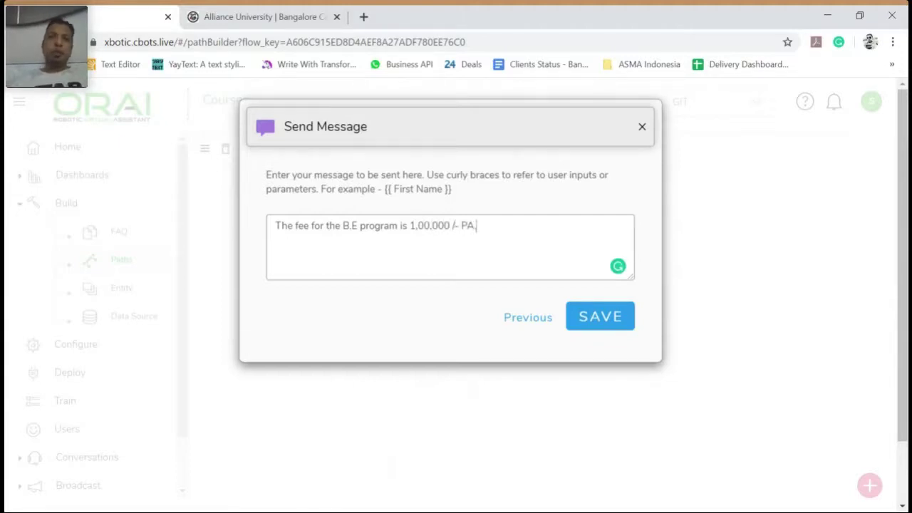
click(595, 324)
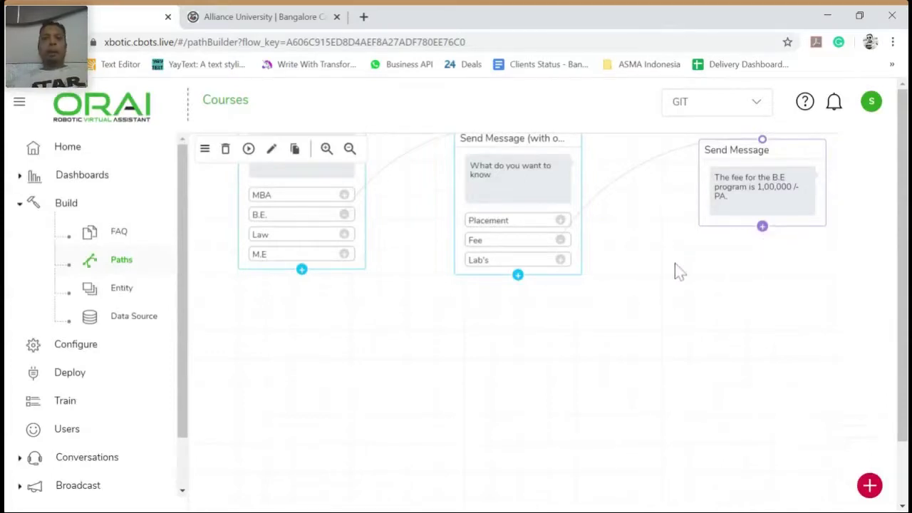
- Open the Website Chatbot's deployment setup and launch the bot from its Chatbot Direct URL
scroll(675, 263, up, 1)
scroll(668, 263, up, 1)
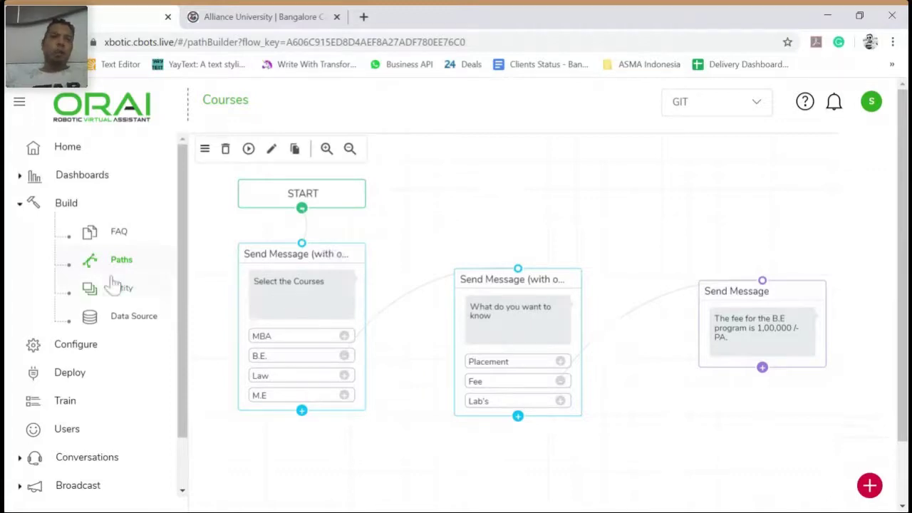
click(87, 367)
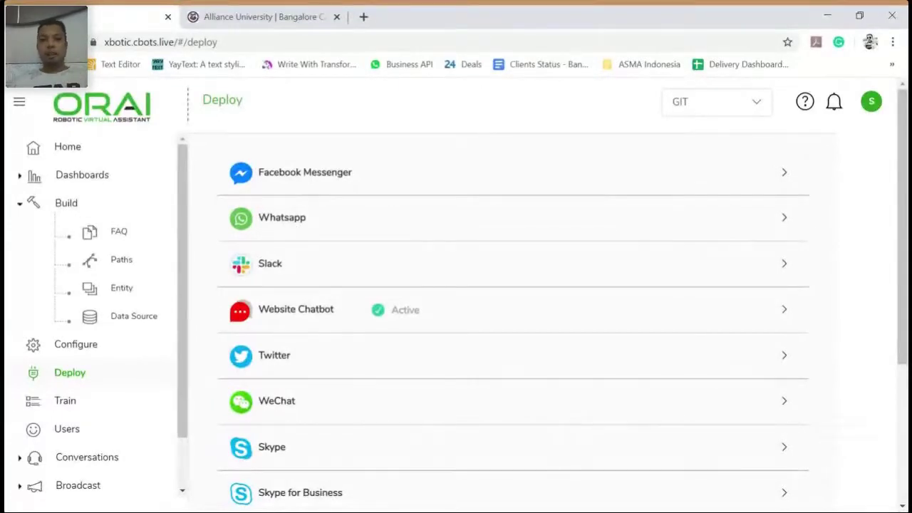
scroll(286, 227, down, 1)
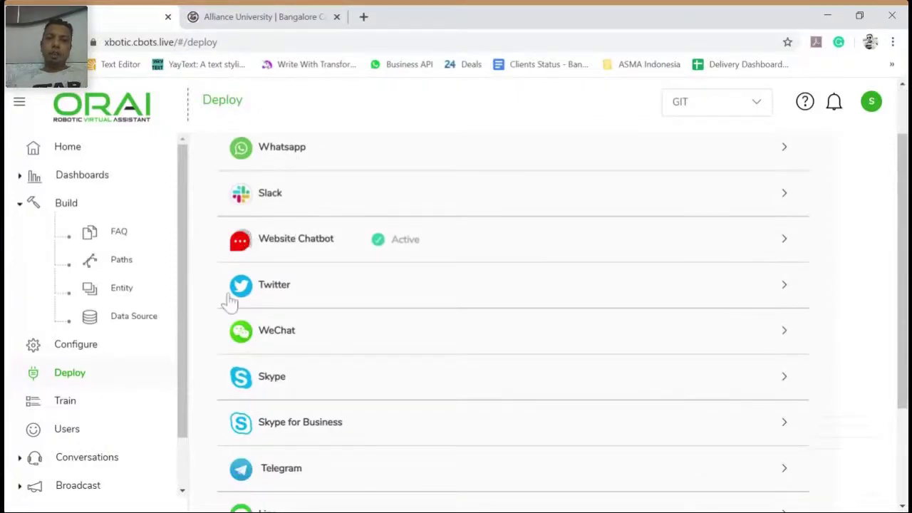
scroll(521, 353, down, 1)
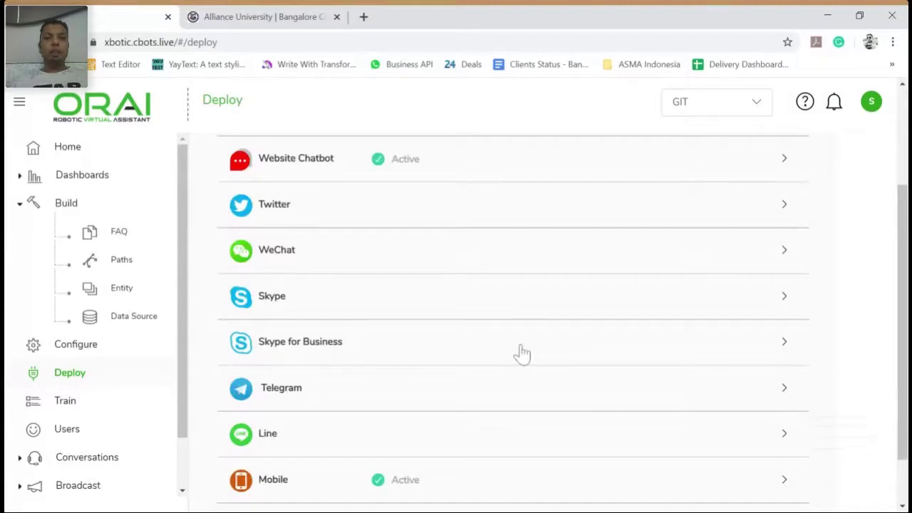
scroll(428, 299, up, 1)
click(310, 247)
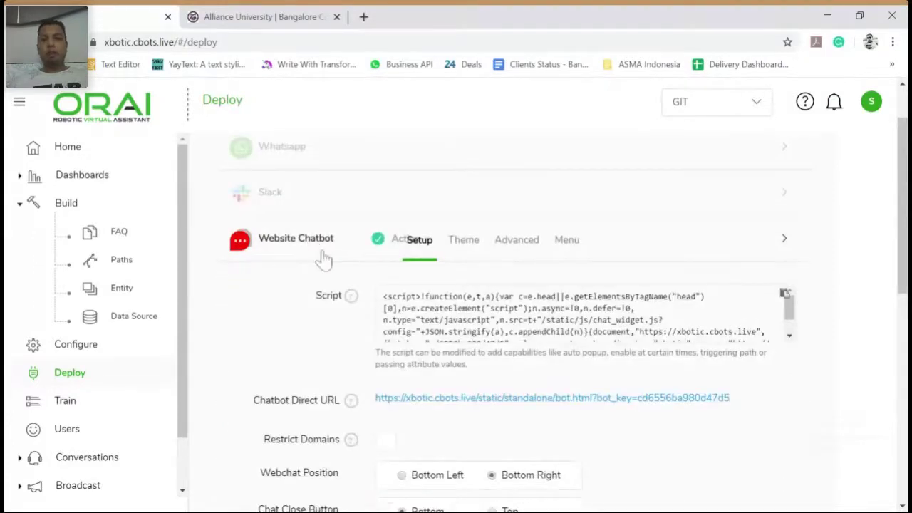
click(462, 400)
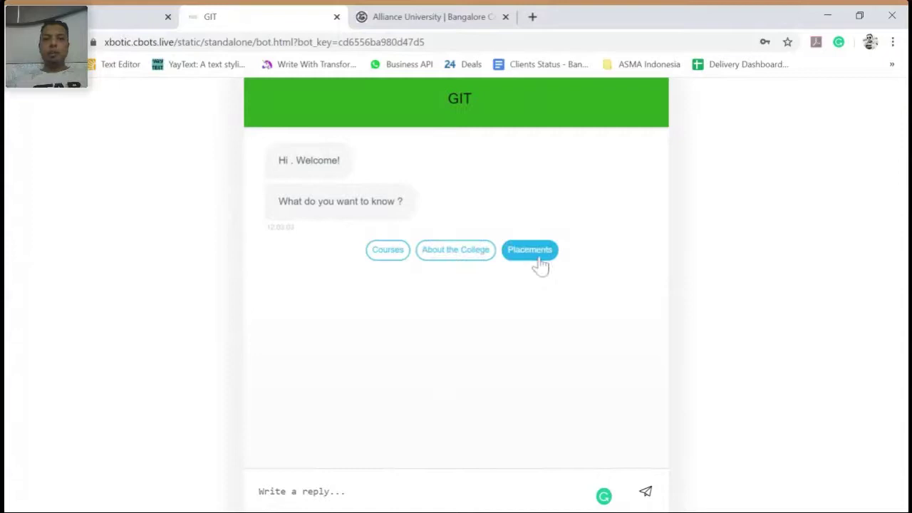
- Test the chatbot conversation by choosing Courses, B.E. and Fee in turn
click(396, 256)
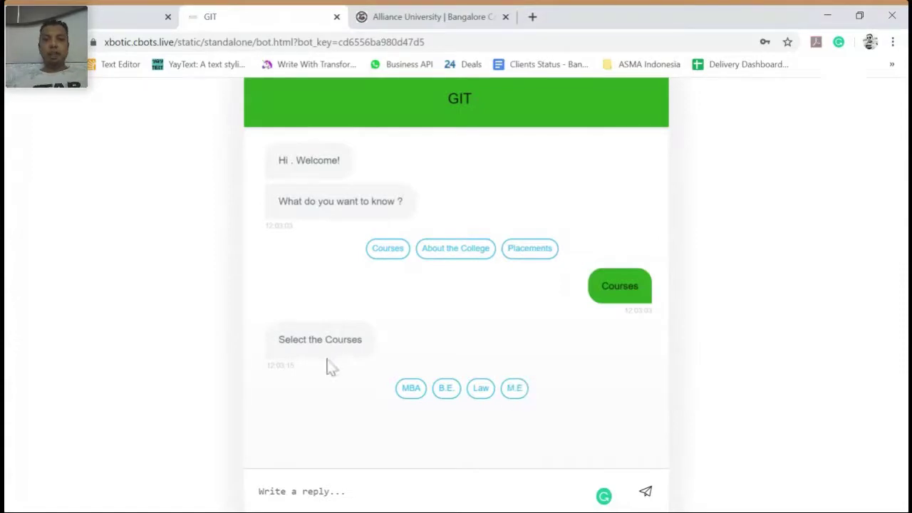
click(442, 392)
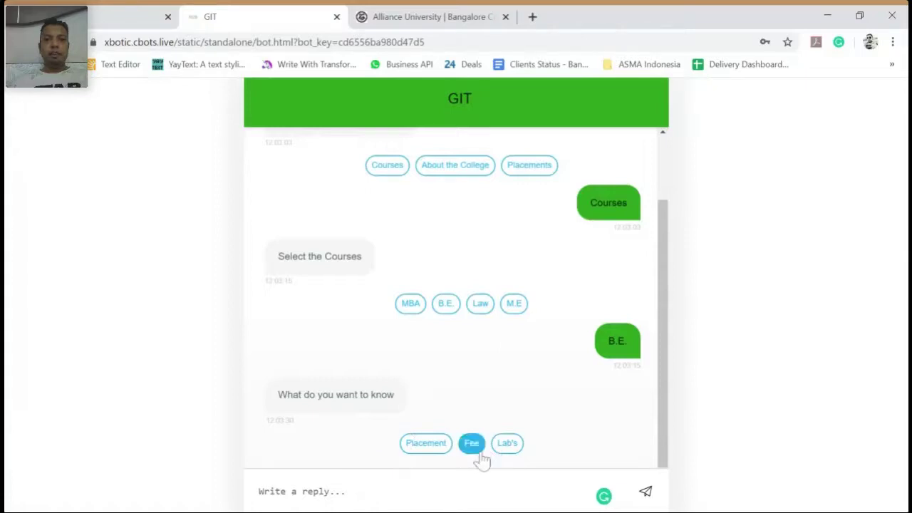
click(476, 450)
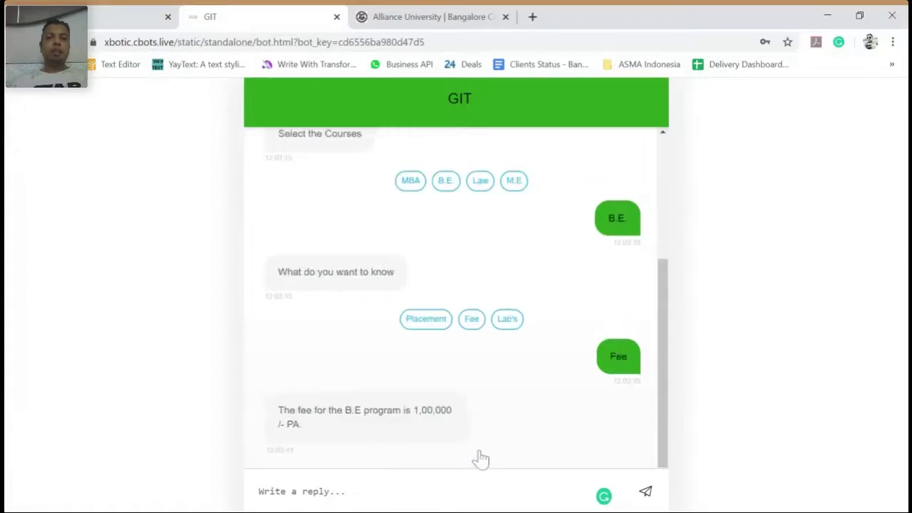
- Ask the deployed GIT chatbot the free-text question "i want o knw ablout the B.E. fees"
click(260, 491)
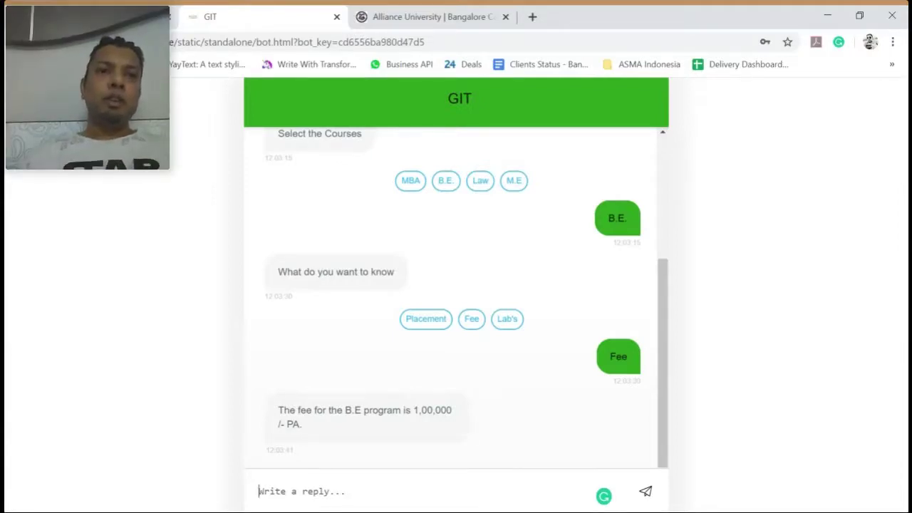
click(164, 14)
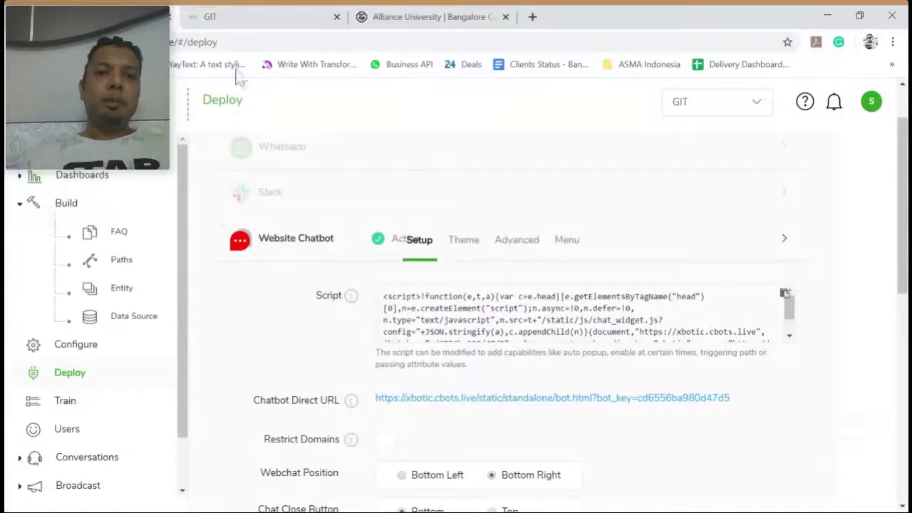
key(ctrl+Tab)
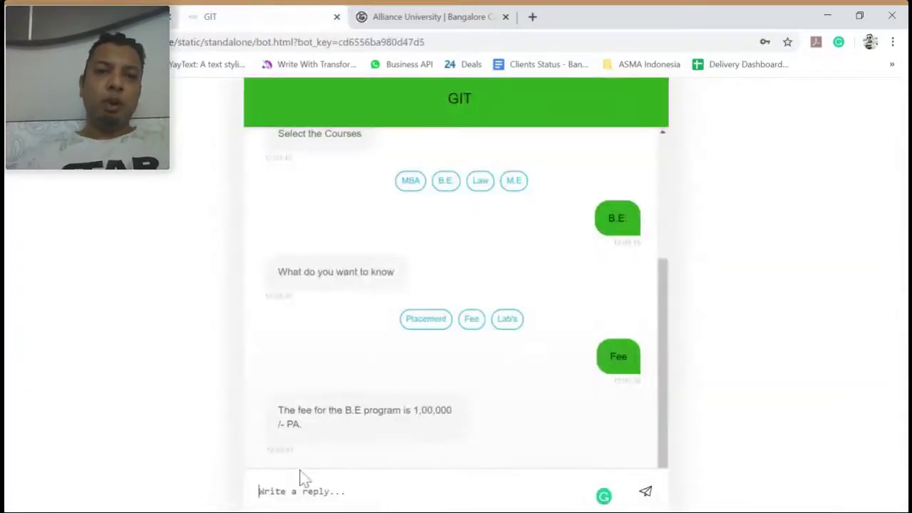
text(i )
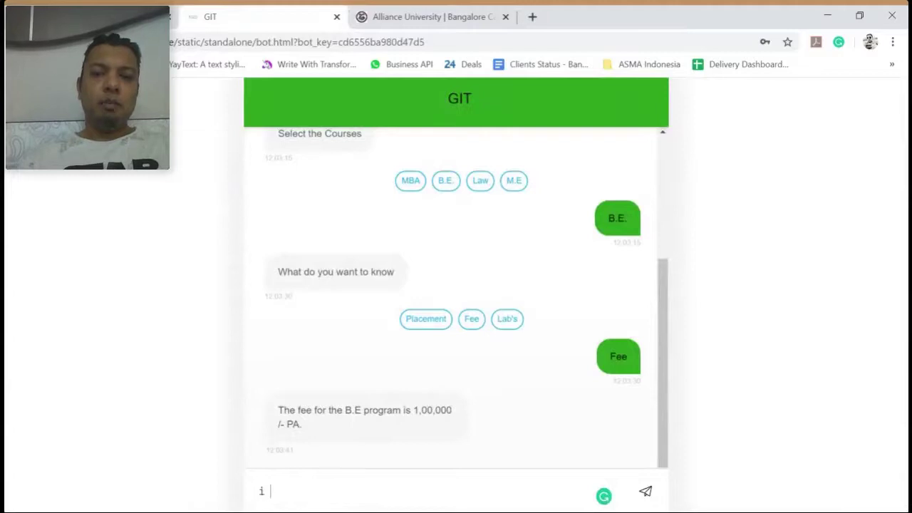
text(want o k)
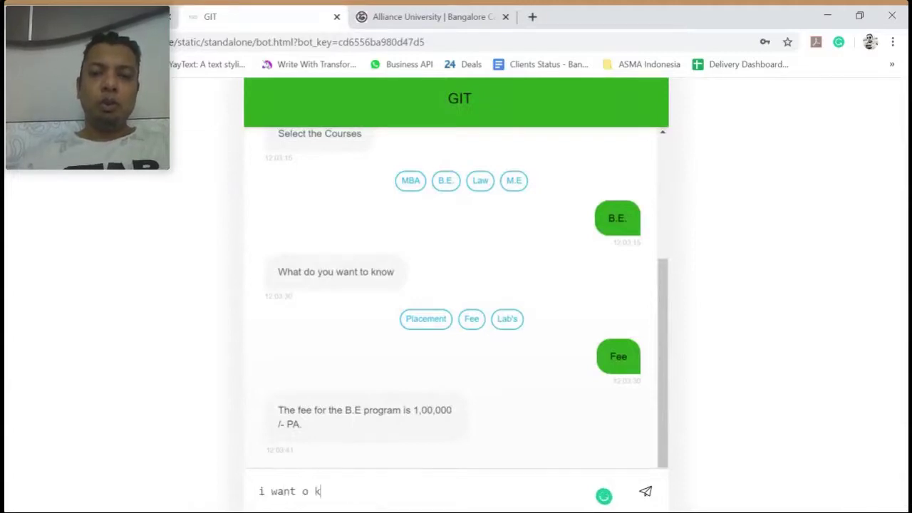
text(nw ablout the B.E. fe)
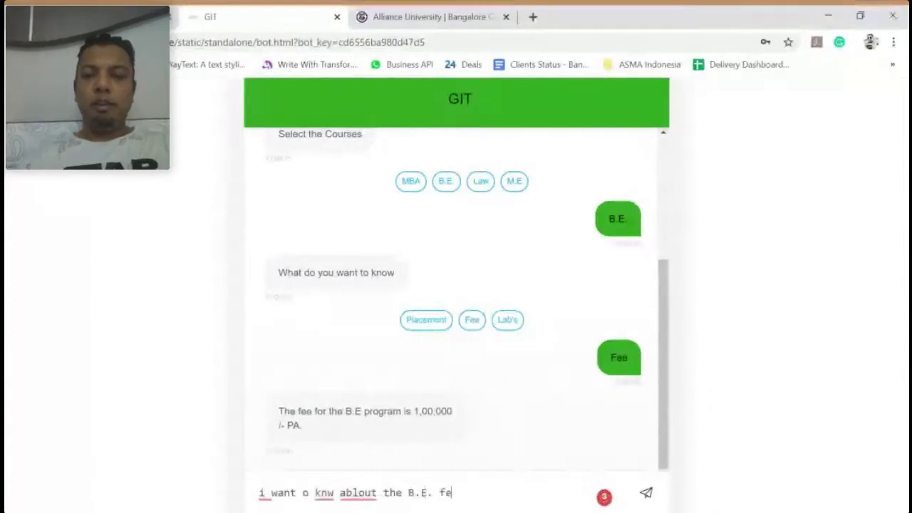
text(es)
key(Return)
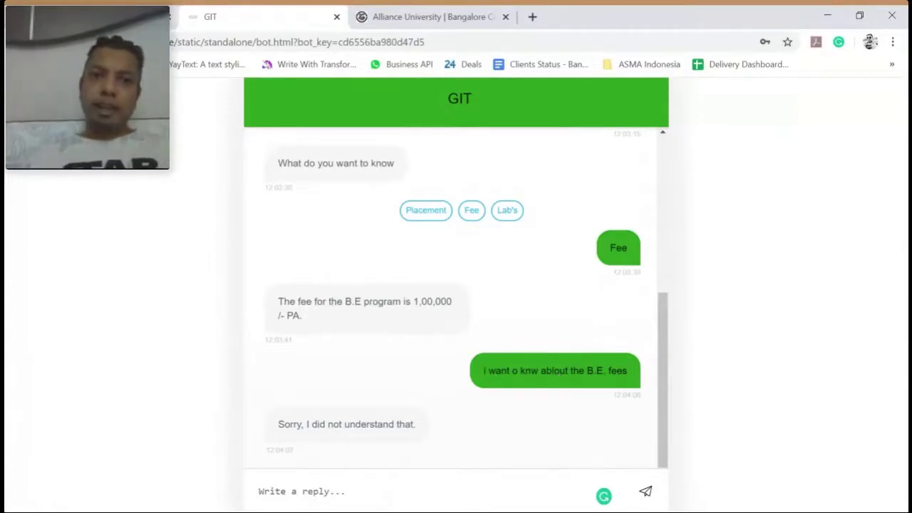
- In the bot portal, start a new FAQ with the questions "B.E. Fees" and "Course Fees" plus an extra blank question
key(alt+Left)
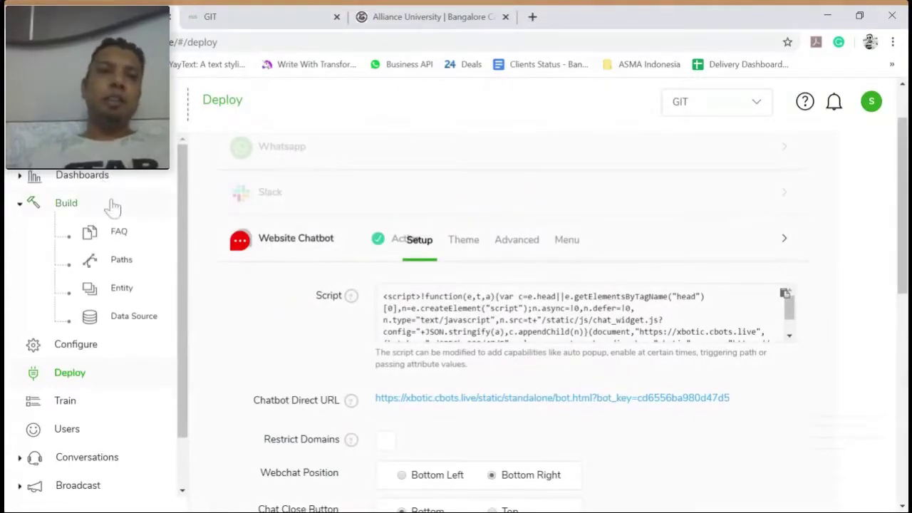
click(121, 236)
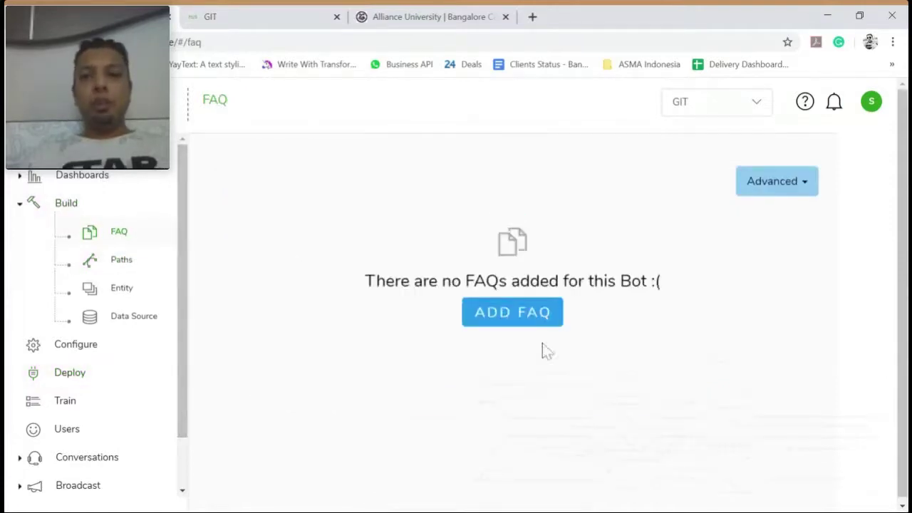
click(535, 326)
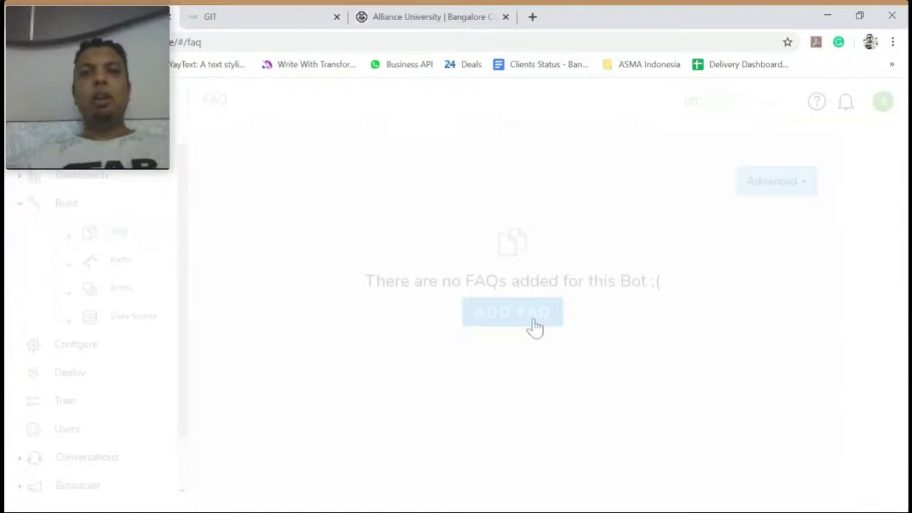
click(386, 235)
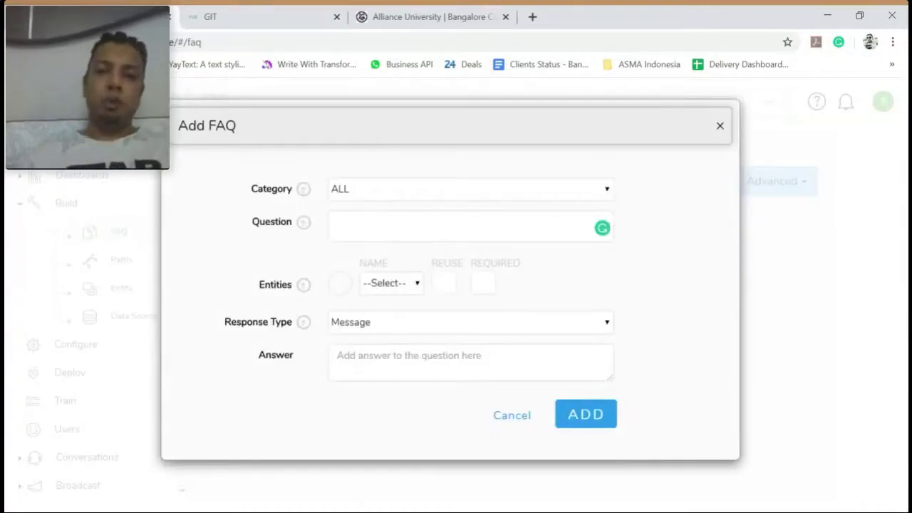
text(B.E. Fees)
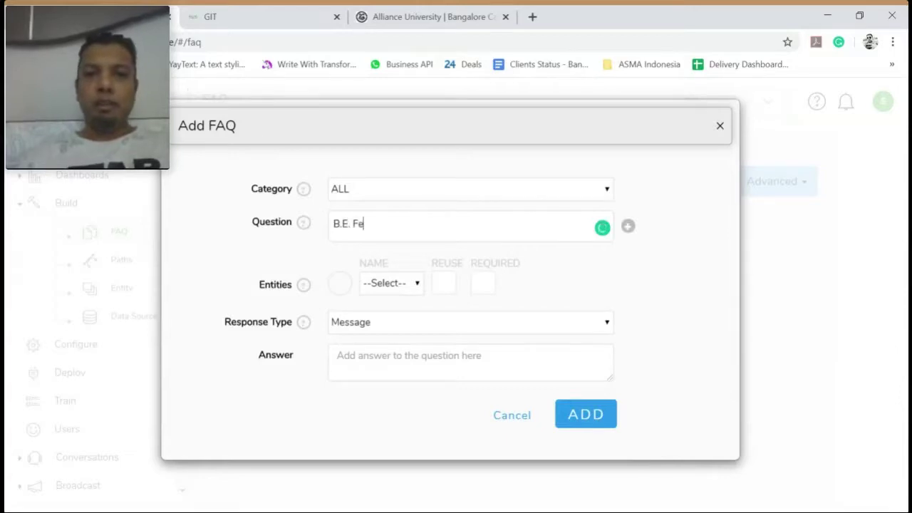
click(627, 226)
text(f)
key(BackSpace)
text(Course)
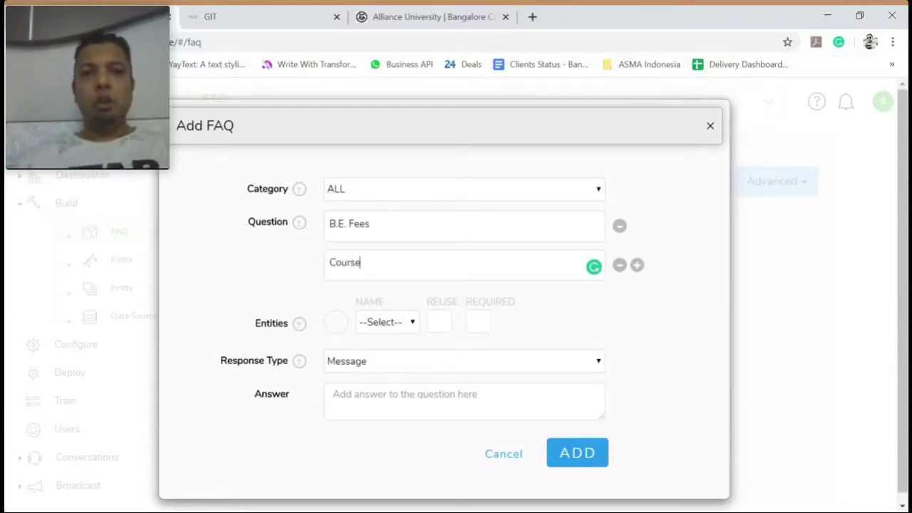
text( Fees)
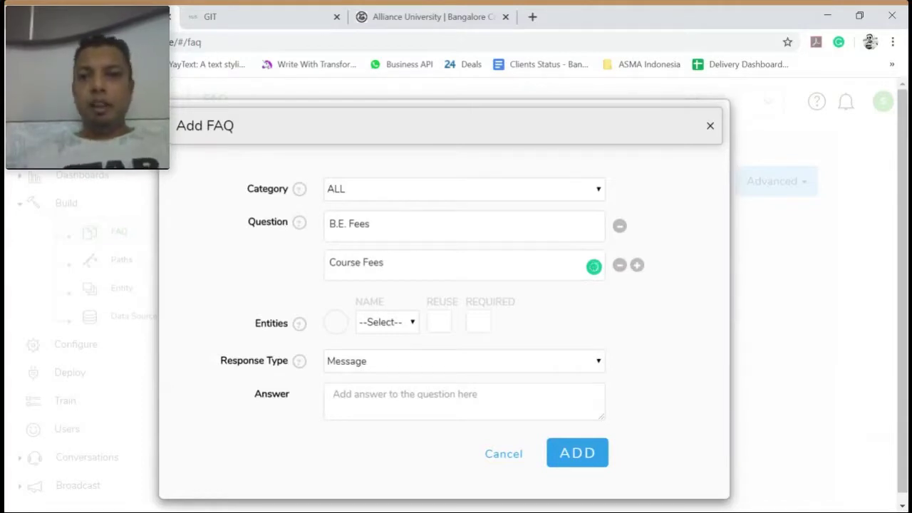
click(636, 265)
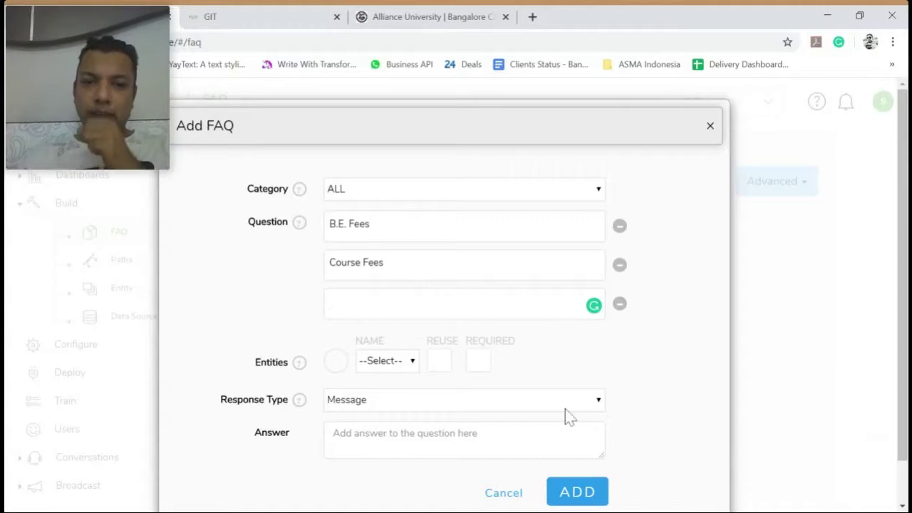
scroll(567, 425, down, 1)
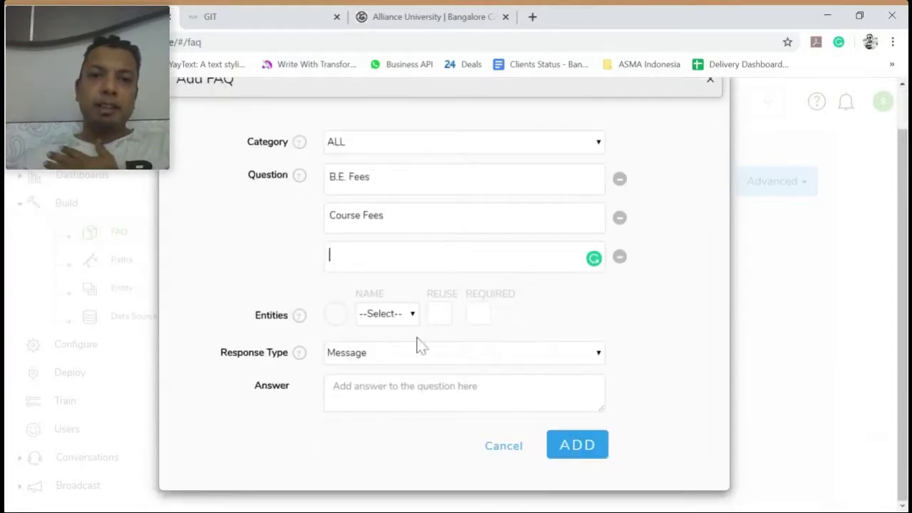
click(418, 367)
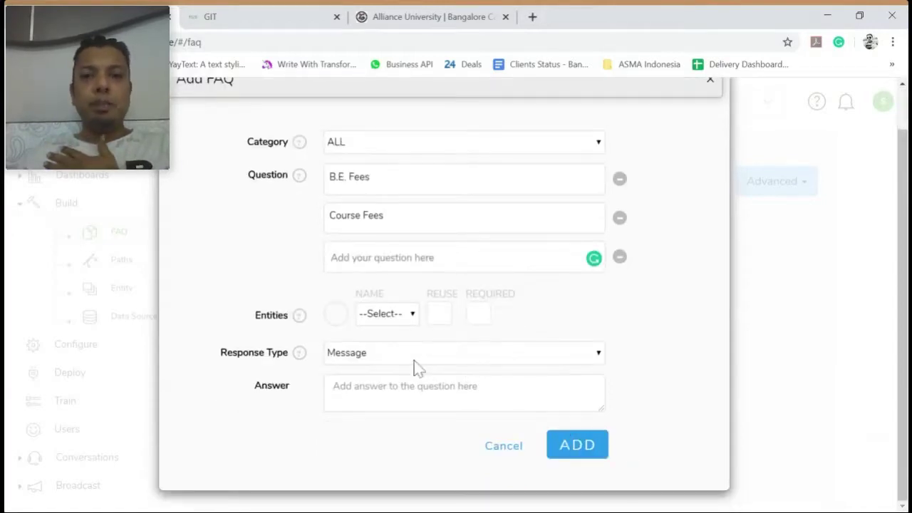
click(412, 365)
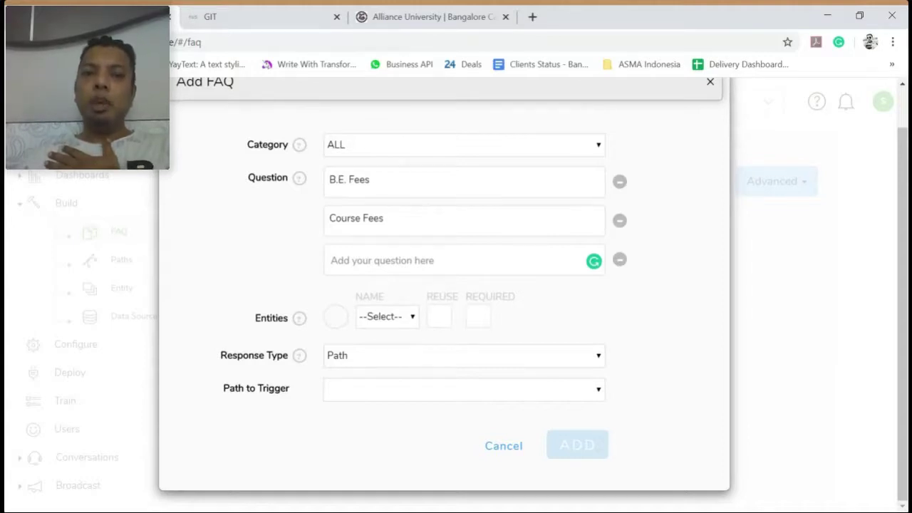
click(361, 356)
click(360, 375)
- Enter "The fee is 1,00,000/ PA (FAQ)" as the FAQ's message answer
click(334, 385)
text(The fee is)
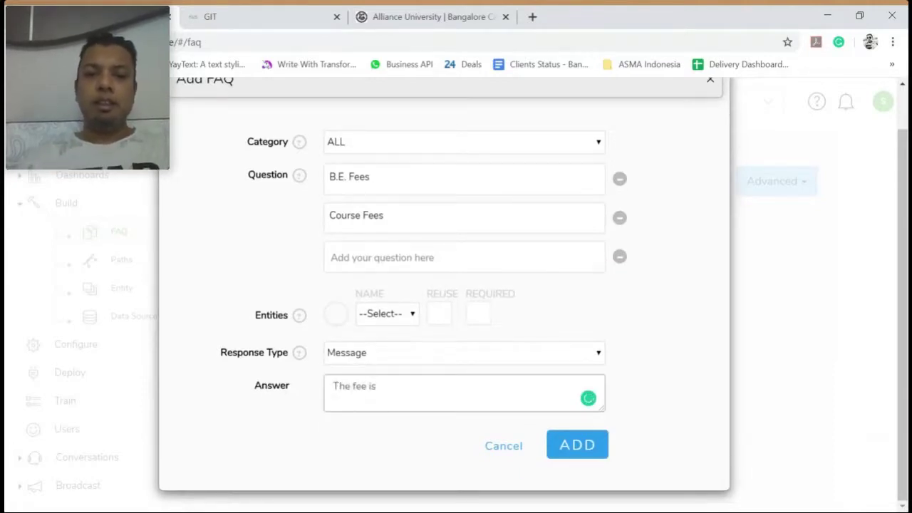
text( 1,00,000)
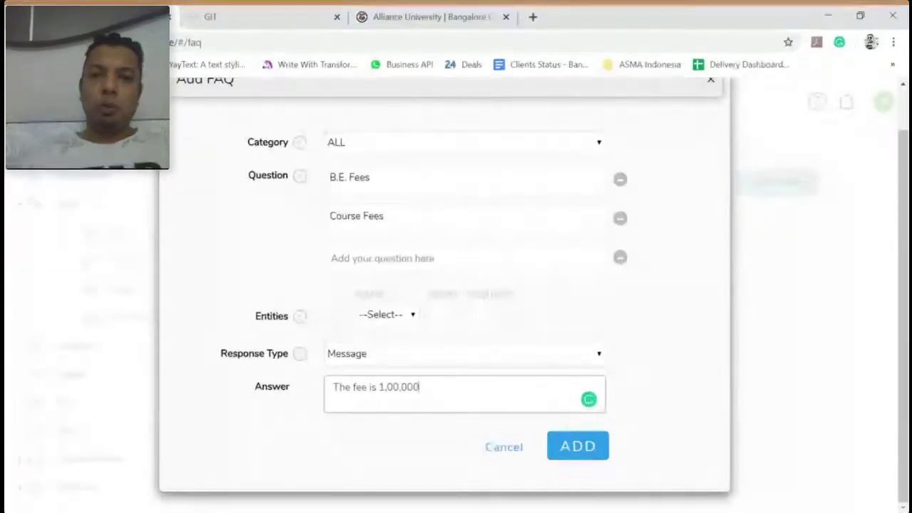
text(/ PA)
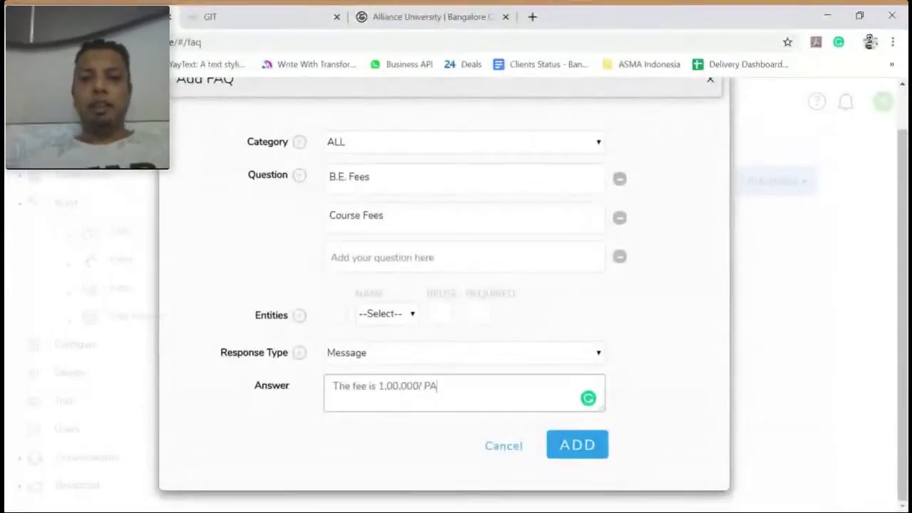
text( ()
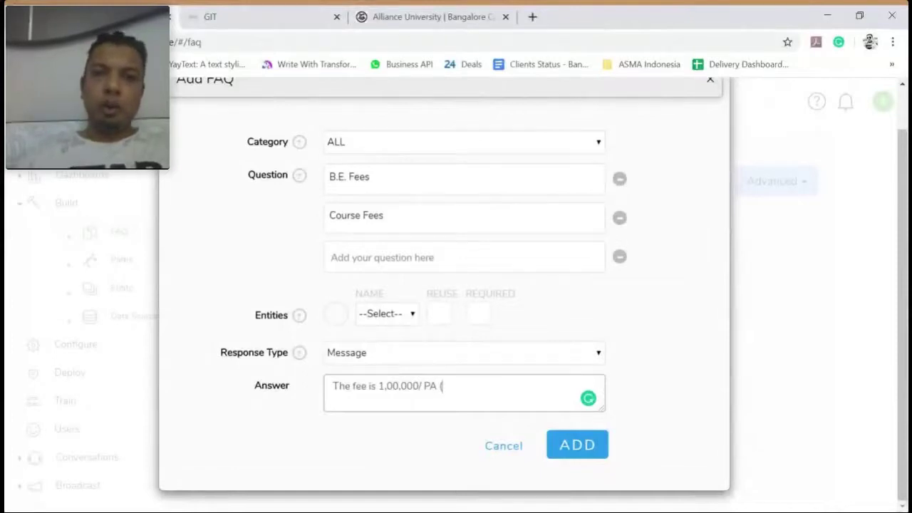
text(FAQ)
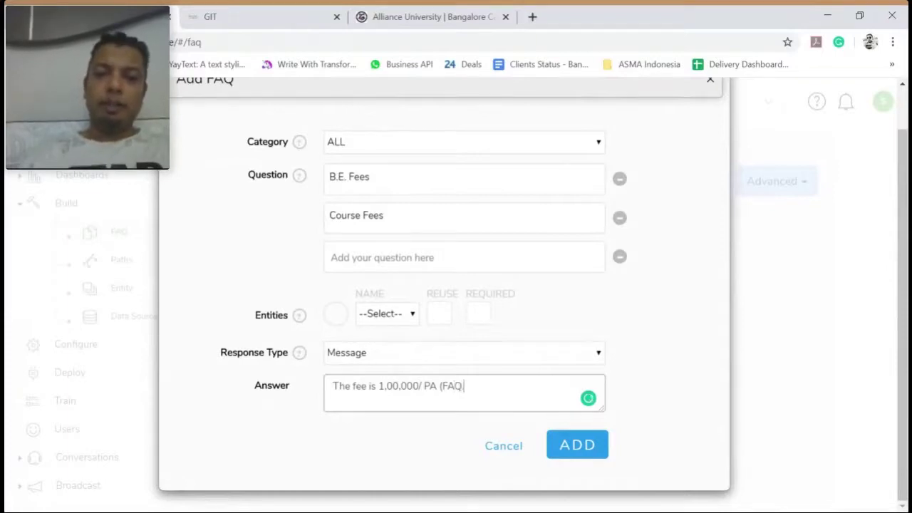
text())
- Remove the blank third question and add the FAQ to the bot
click(576, 438)
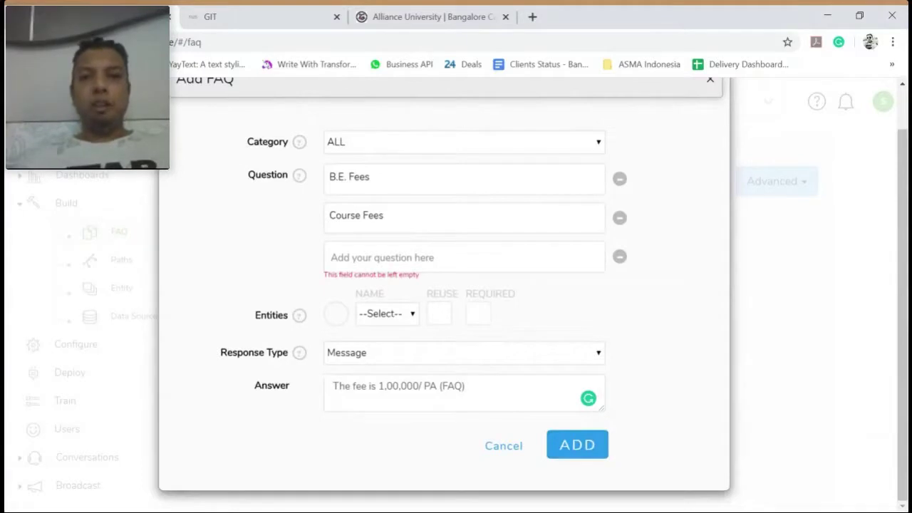
click(620, 258)
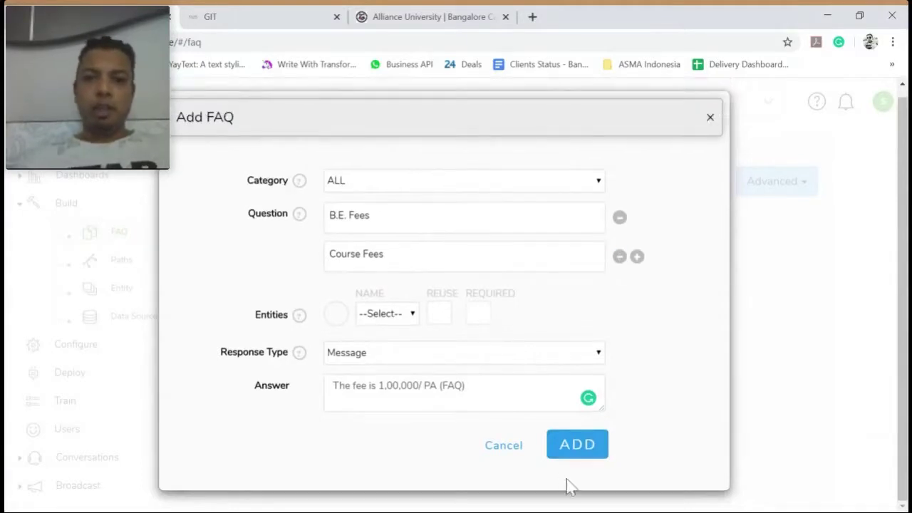
click(576, 449)
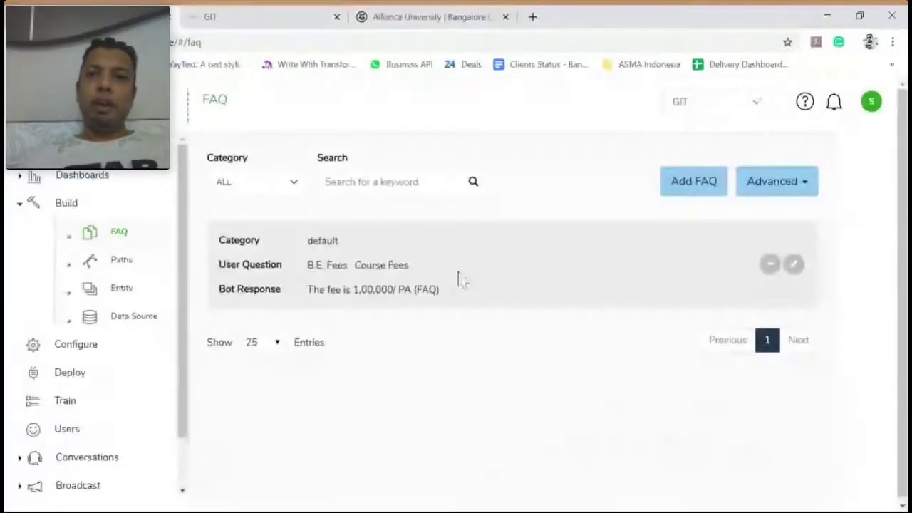
- Test the new FAQ by asking the deployed GIT chatbot "what is the fees"
click(242, 16)
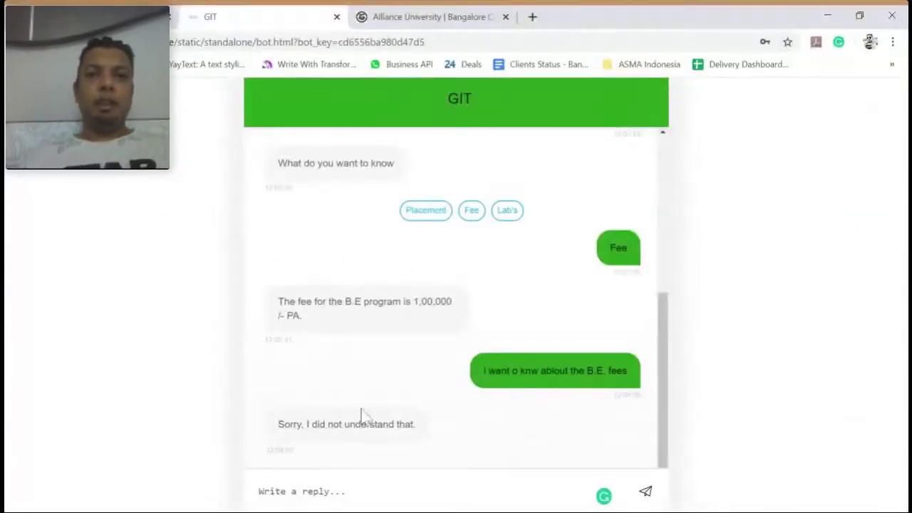
click(259, 491)
text(what)
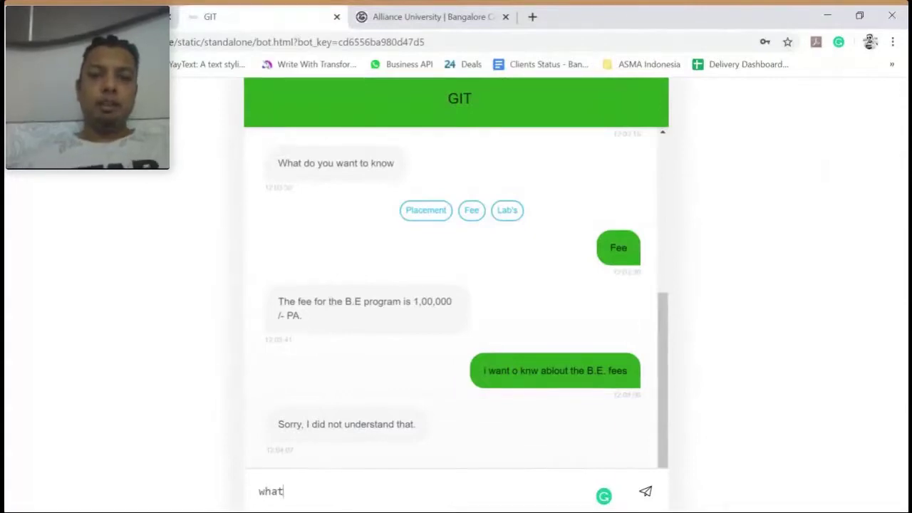
text( is the fee)
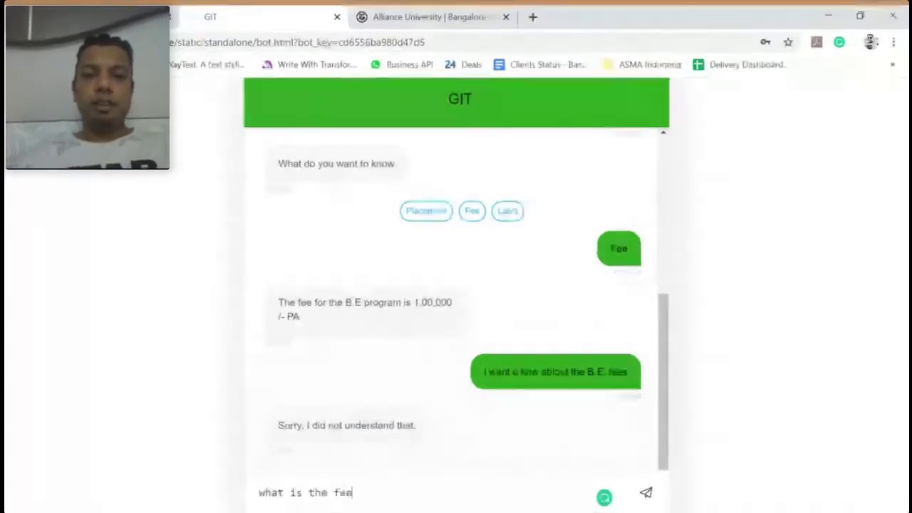
text(s ?)
key(Return)
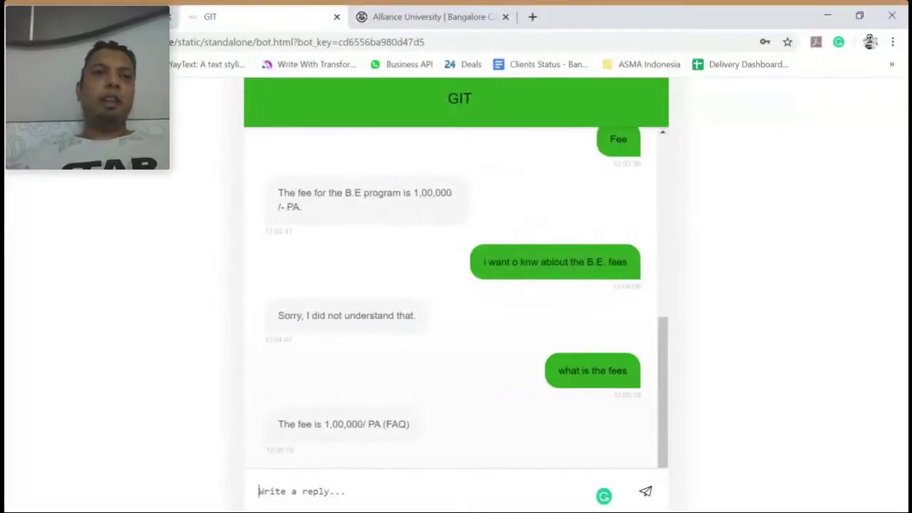
- Return to the portal's FAQ list, open the B.E. Fees entry to review its questions and answer, and save it
key(ctrl+shift+Tab)
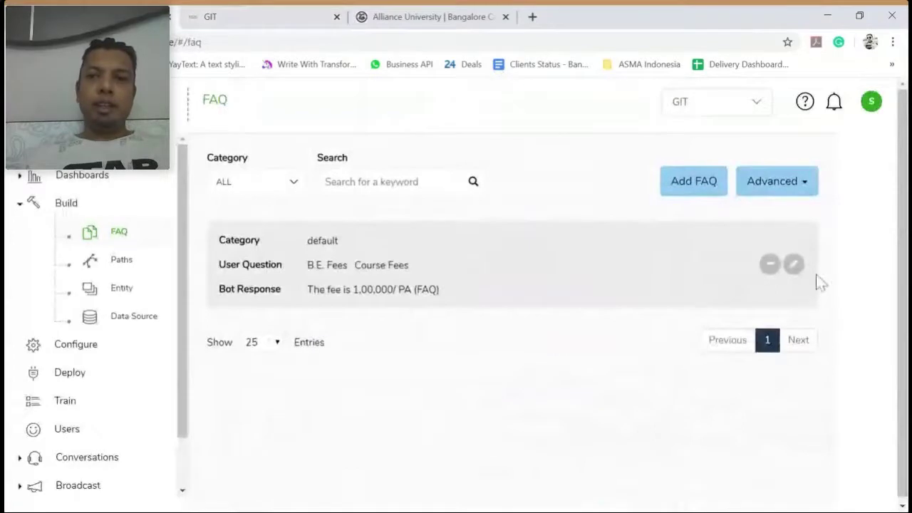
click(791, 268)
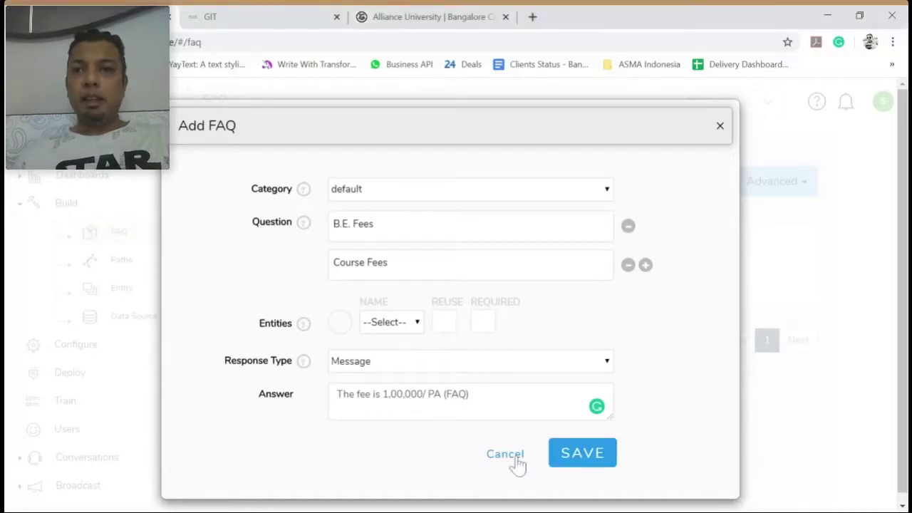
click(565, 455)
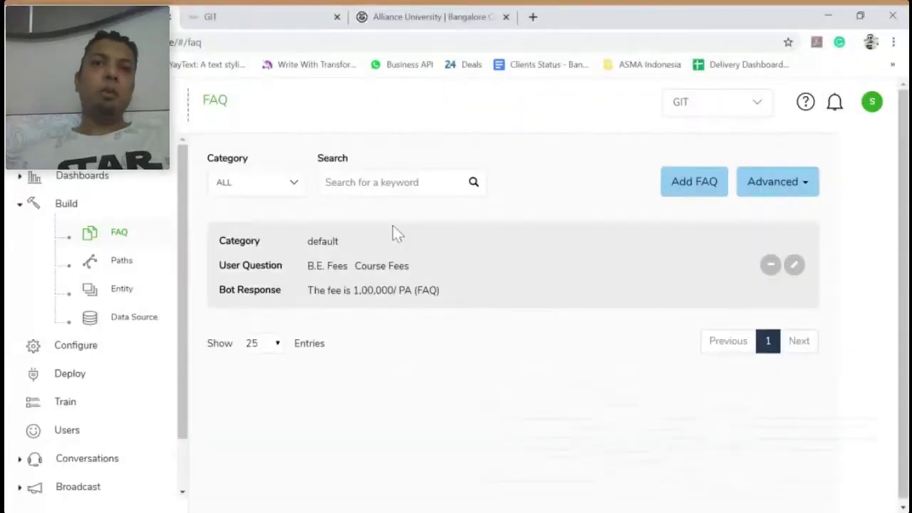
click(716, 102)
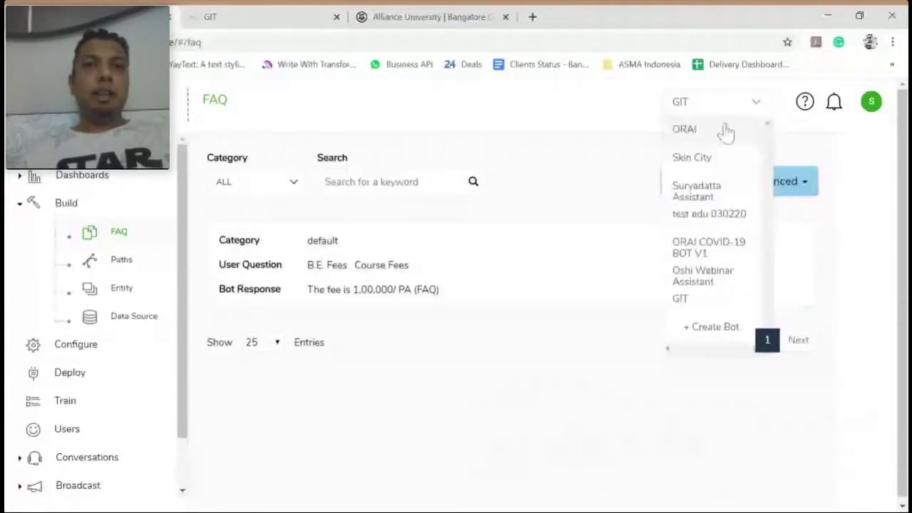
click(241, 127)
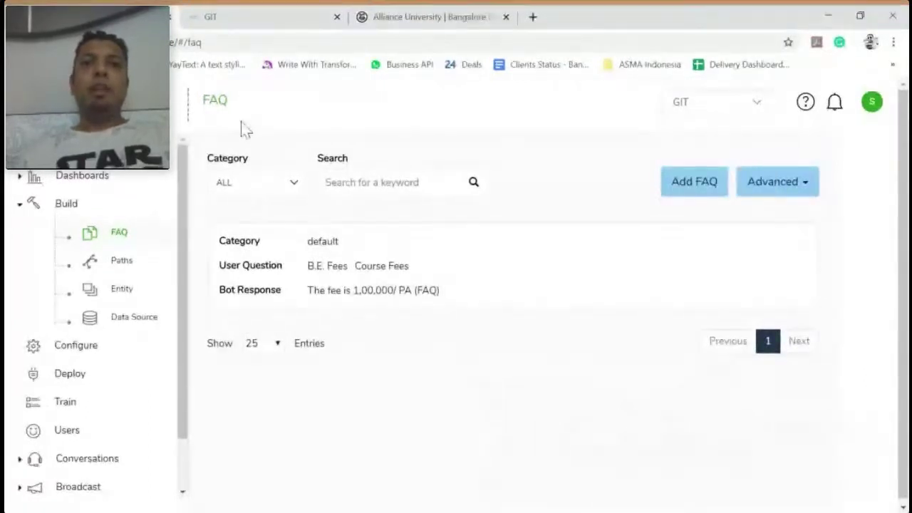
- Reload the portal, open Skin City's Engage dashboard, filter it to the last 90 days, and examine its user, button and message charts
key(F5)
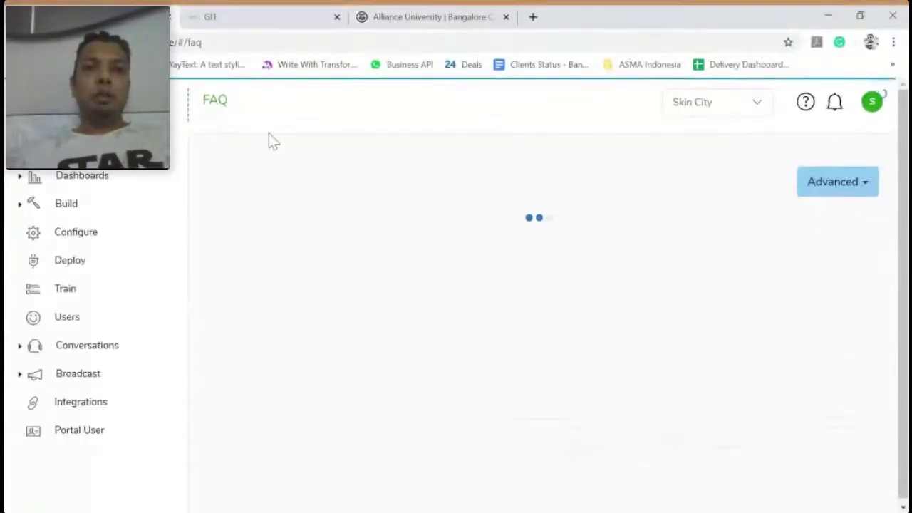
click(28, 179)
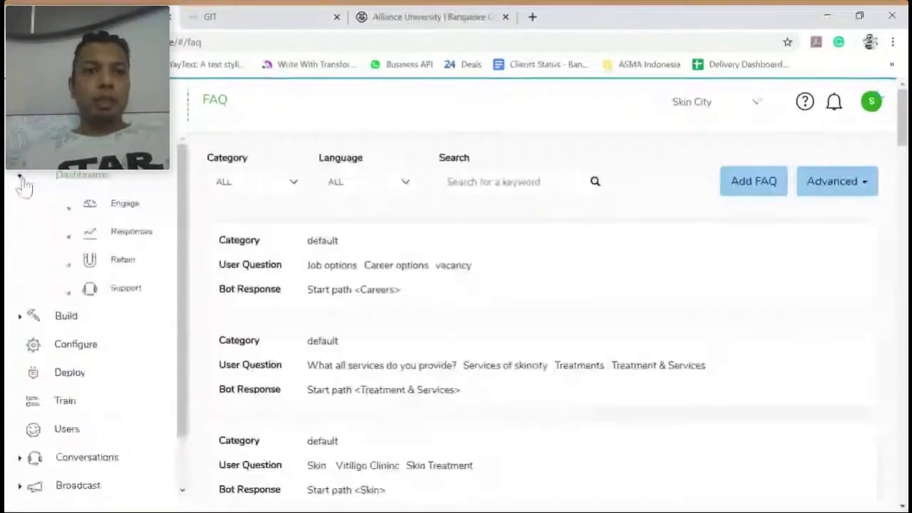
click(121, 205)
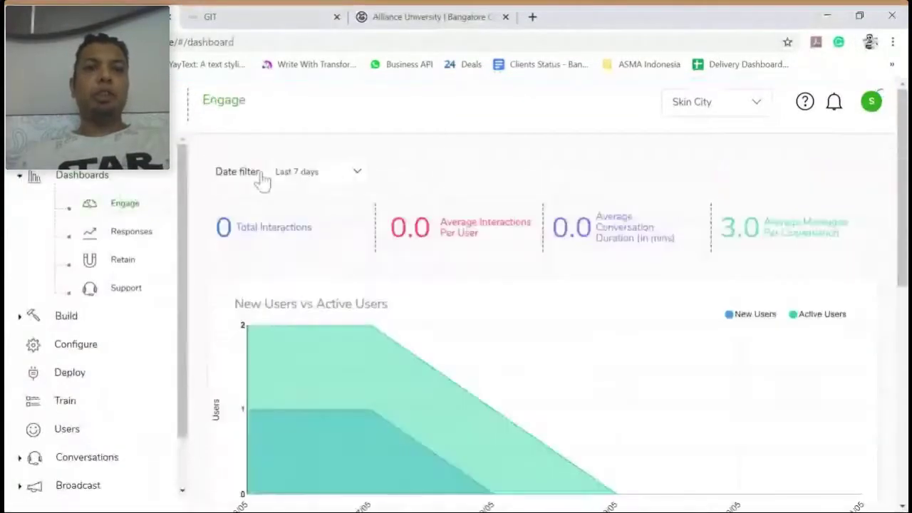
click(309, 178)
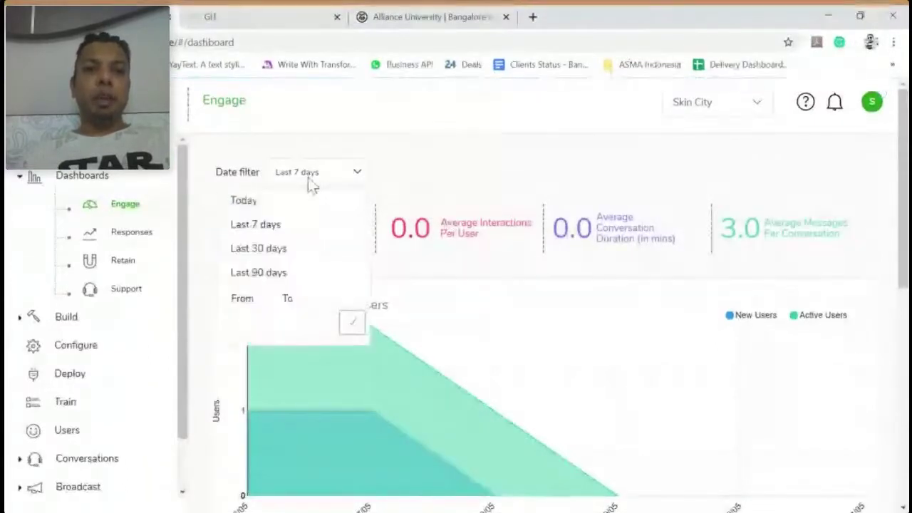
click(260, 280)
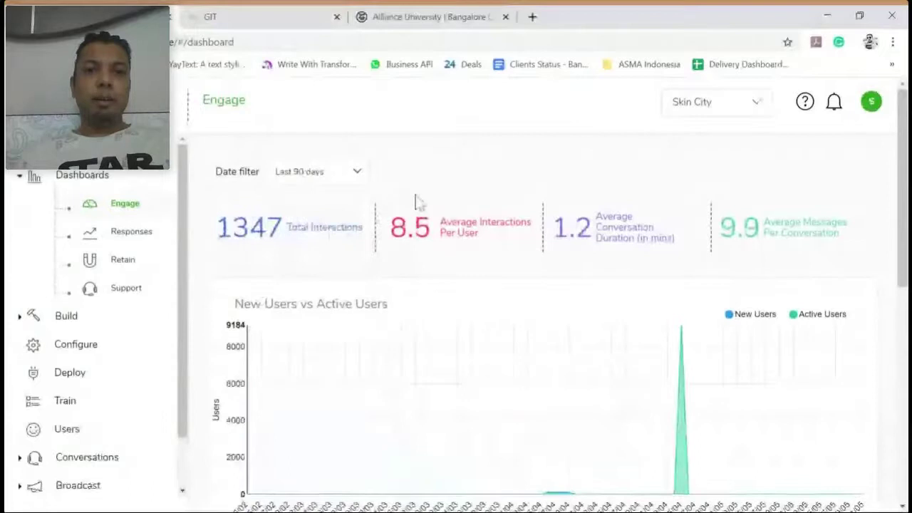
scroll(440, 212, down, 1)
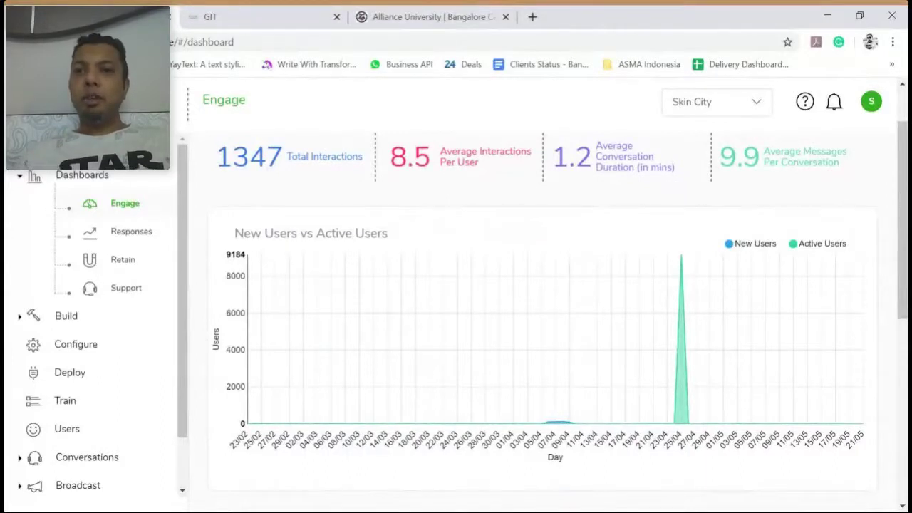
scroll(629, 294, down, 5)
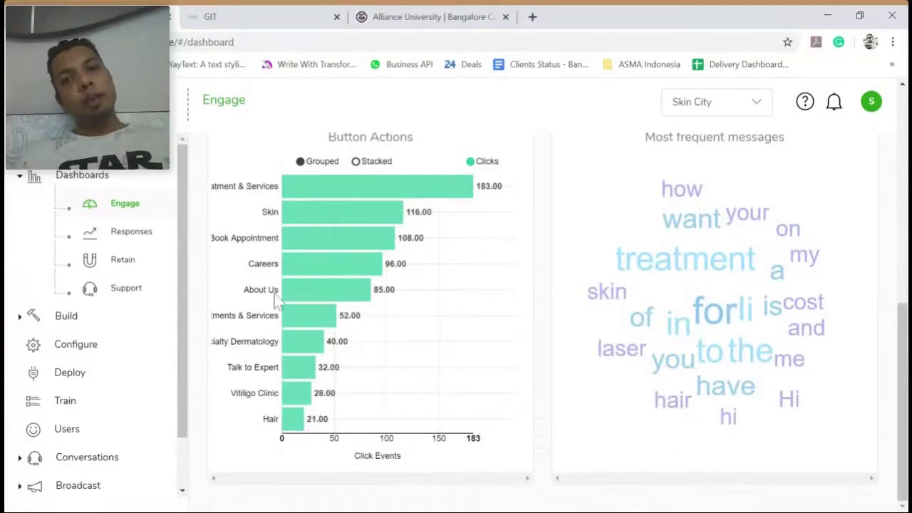
mouse_move(306, 276)
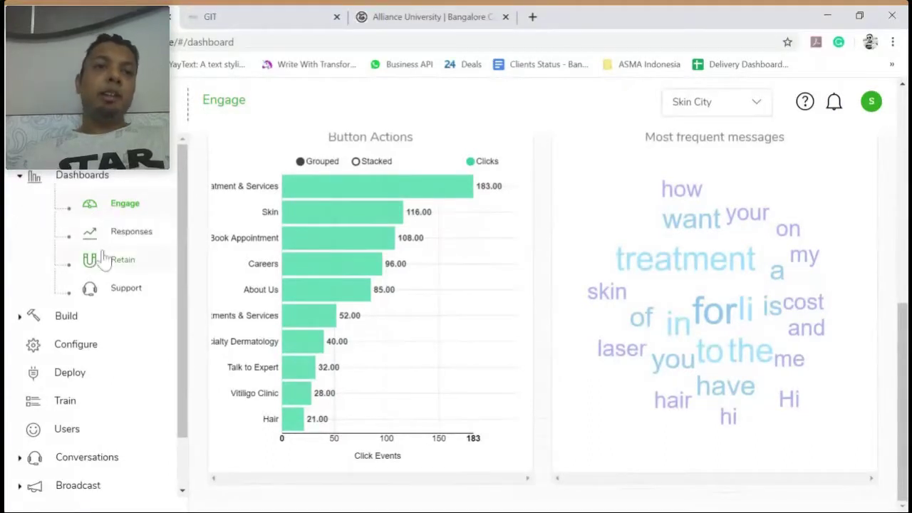
- Examine the Responses dashboard's answered and unanswered questions and the Retain dashboard's user retention analysis
click(132, 236)
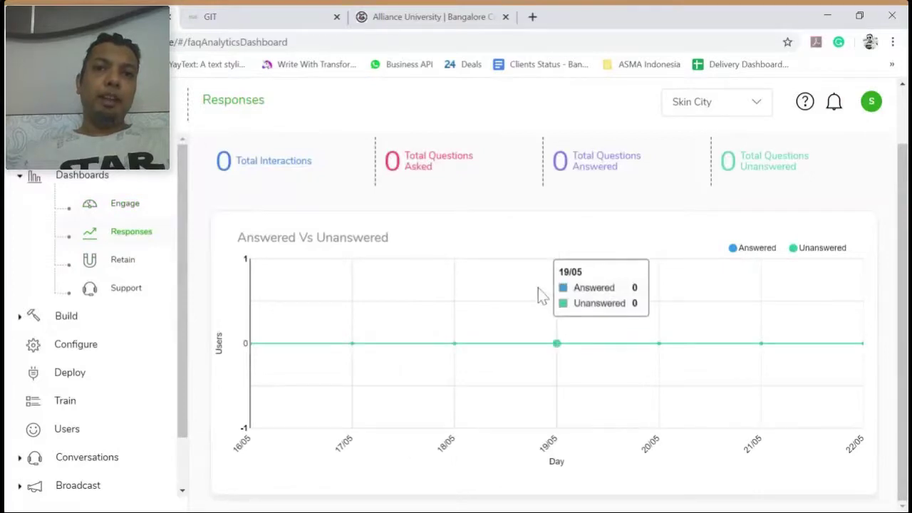
scroll(447, 264, up, 1)
scroll(449, 268, down, 1)
click(139, 270)
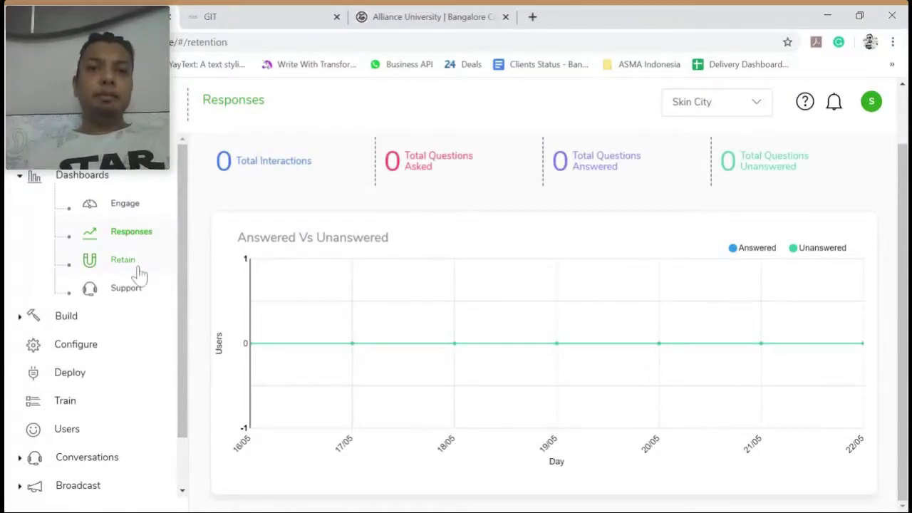
scroll(590, 321, up, 1)
scroll(596, 315, down, 1)
scroll(590, 321, up, 1)
scroll(599, 319, down, 1)
scroll(474, 318, up, 1)
scroll(103, 326, down, 1)
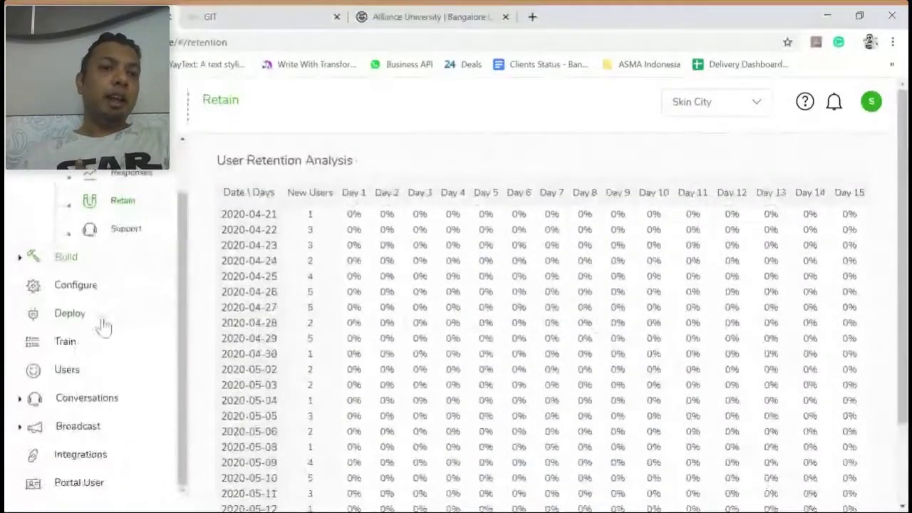
- Open the Train log of questions asked to the bot and switch it from Skin City to GIT
click(75, 350)
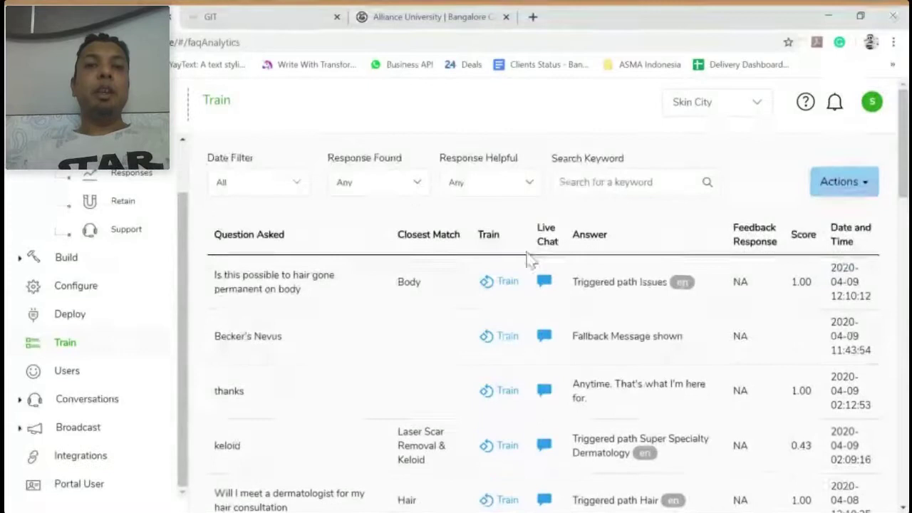
scroll(525, 256, down, 1)
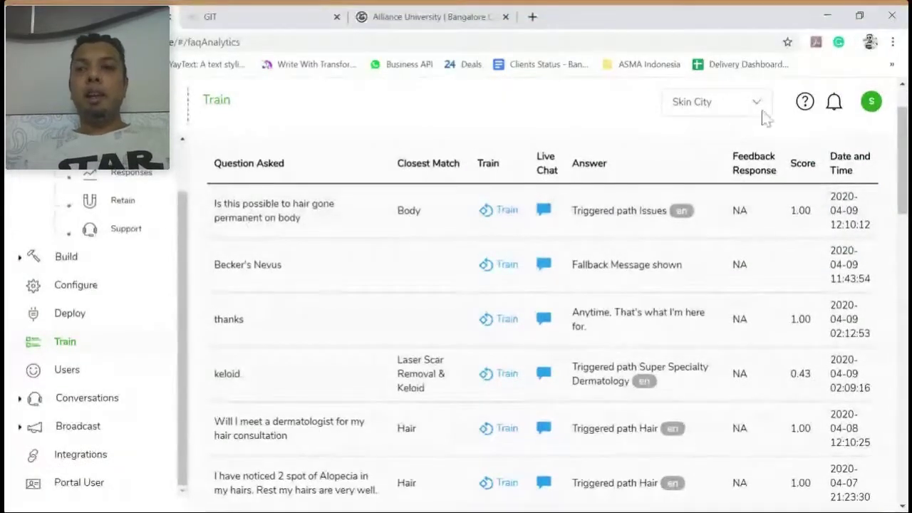
click(725, 116)
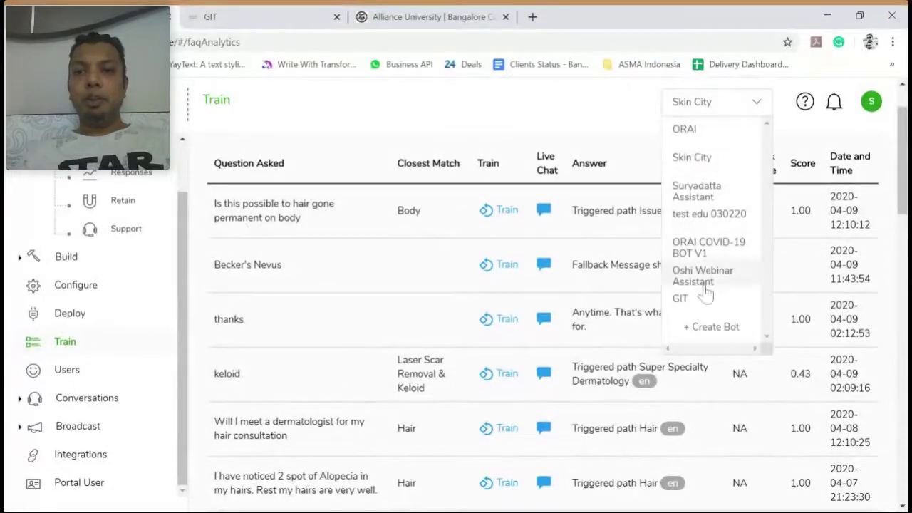
click(570, 221)
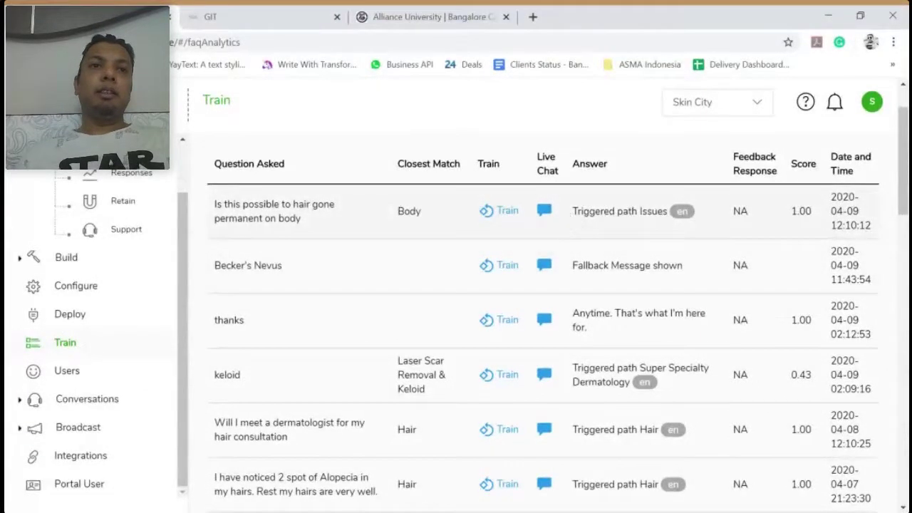
key(F5)
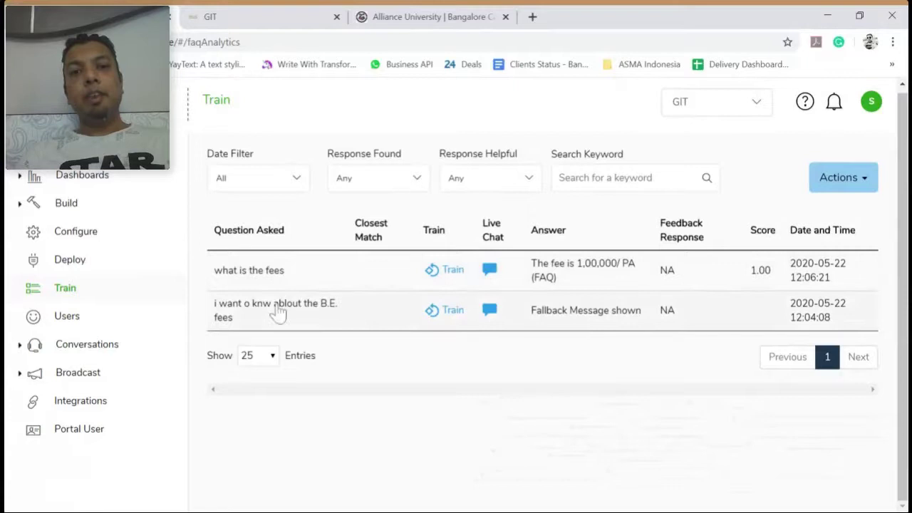
- Review the search and new-answer training options for the unanswered B.E. fees question, close without adding, and return to the deployed GIT chatbot
click(443, 311)
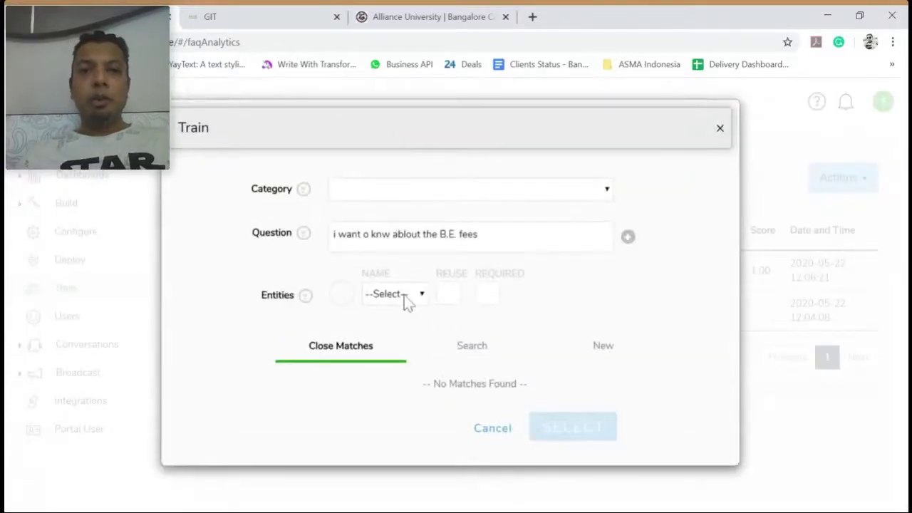
click(467, 347)
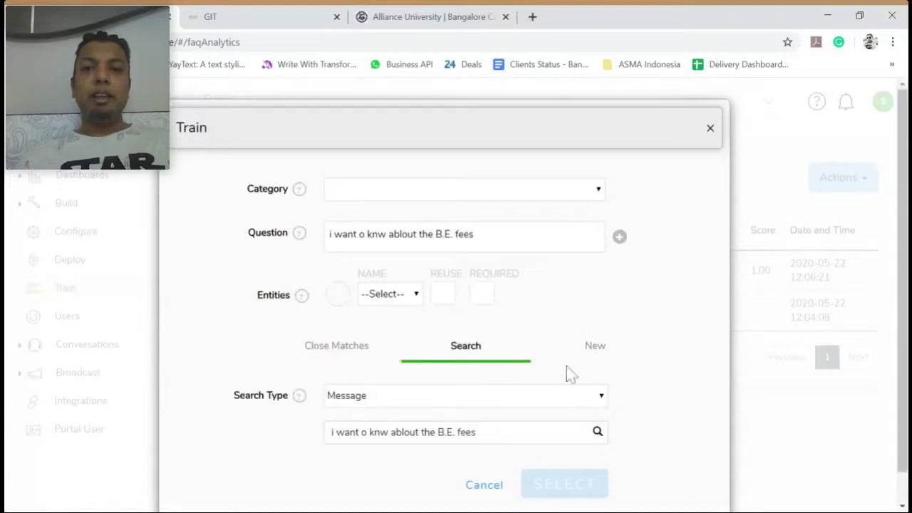
scroll(456, 421, down, 1)
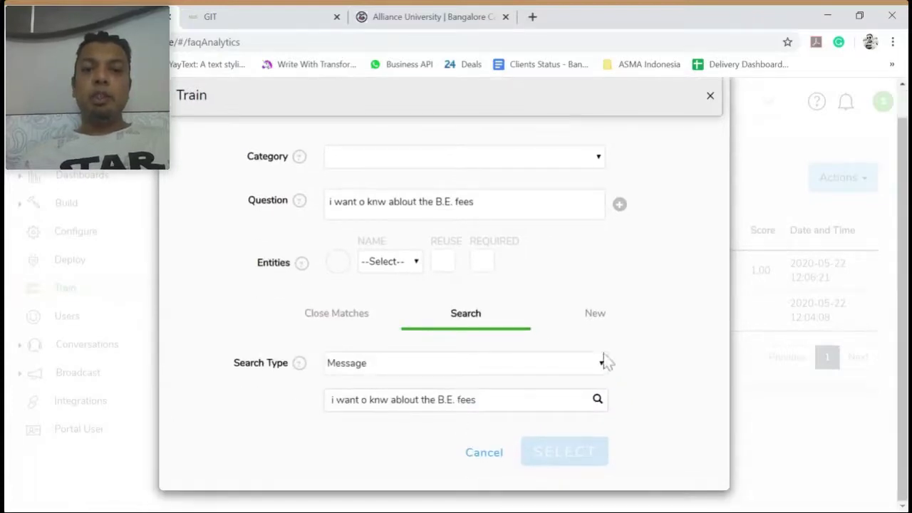
click(592, 315)
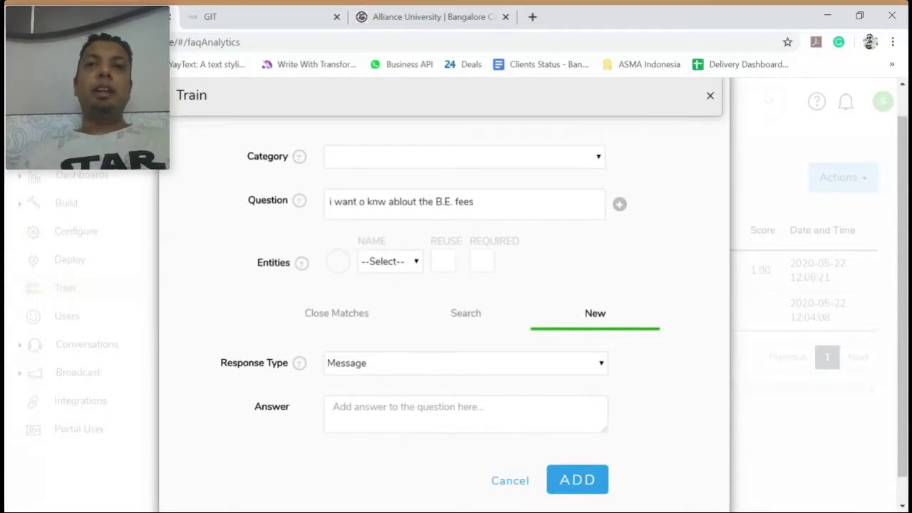
scroll(448, 401, up, 1)
click(709, 126)
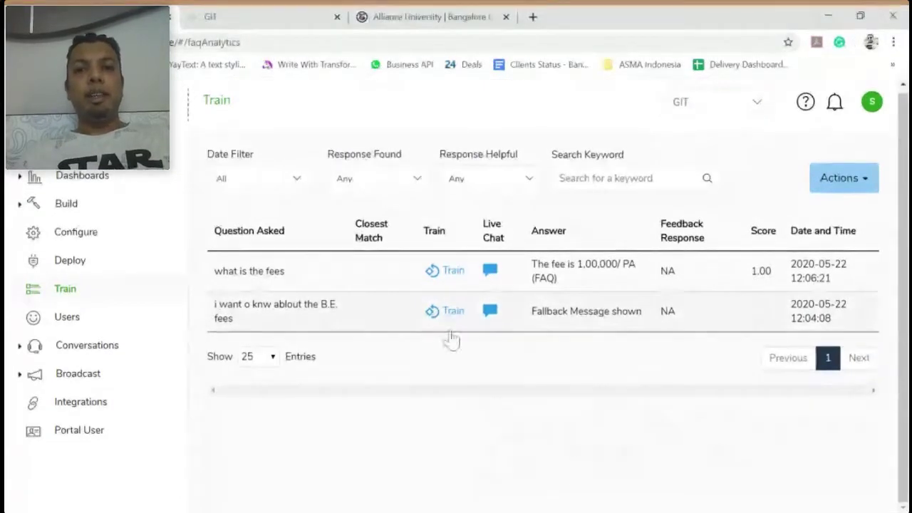
click(275, 12)
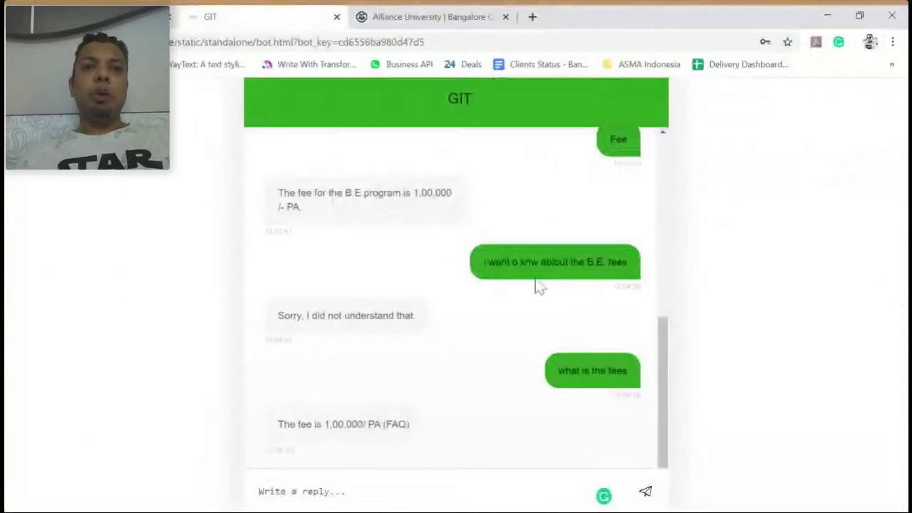